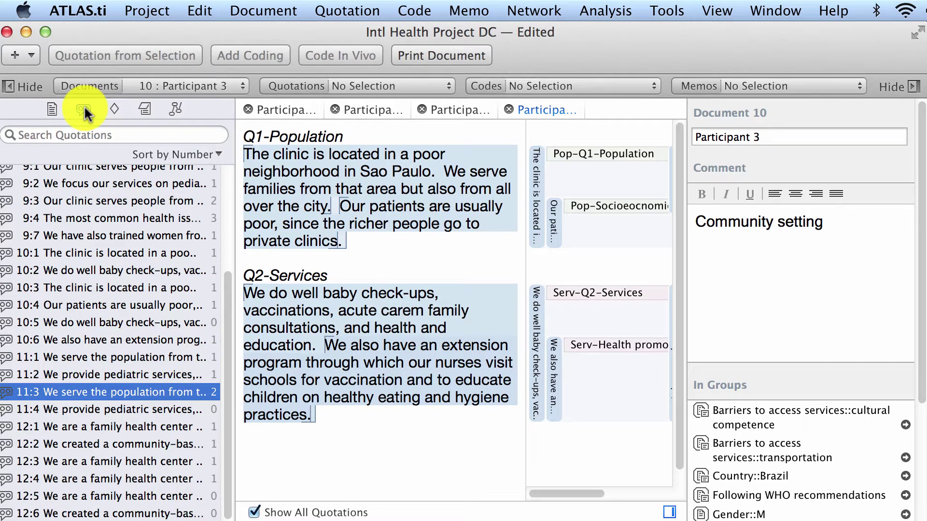
# View quotations 11:2, 11:1 and 12:1 in their source documents.
pyautogui.click(107, 374)
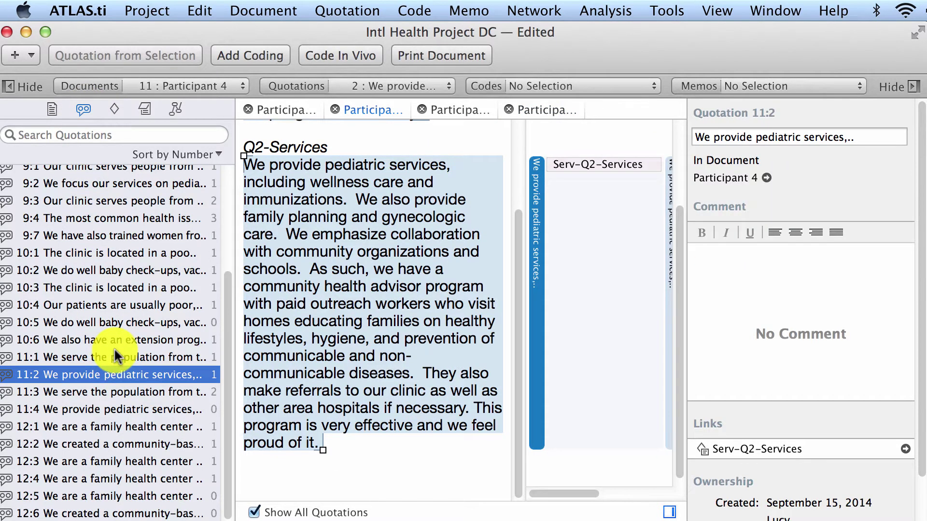
pyautogui.click(116, 356)
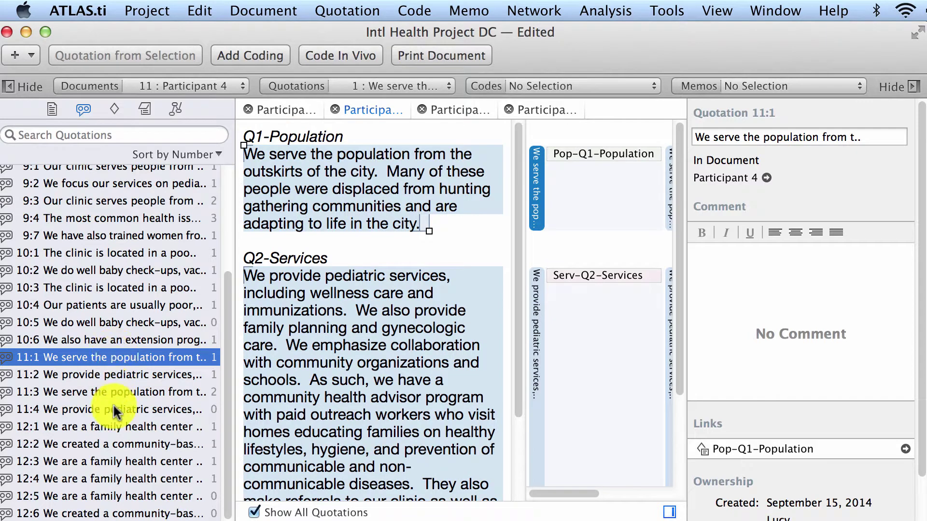
pyautogui.click(114, 426)
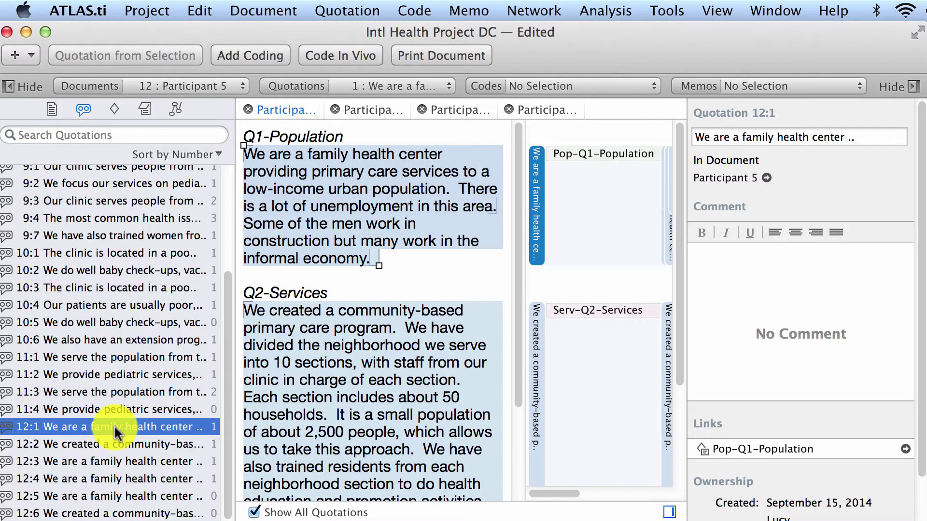
# List the quotations of the code Pop-Infectious disease and view quotation 9:4 in its document.
pyautogui.click(114, 109)
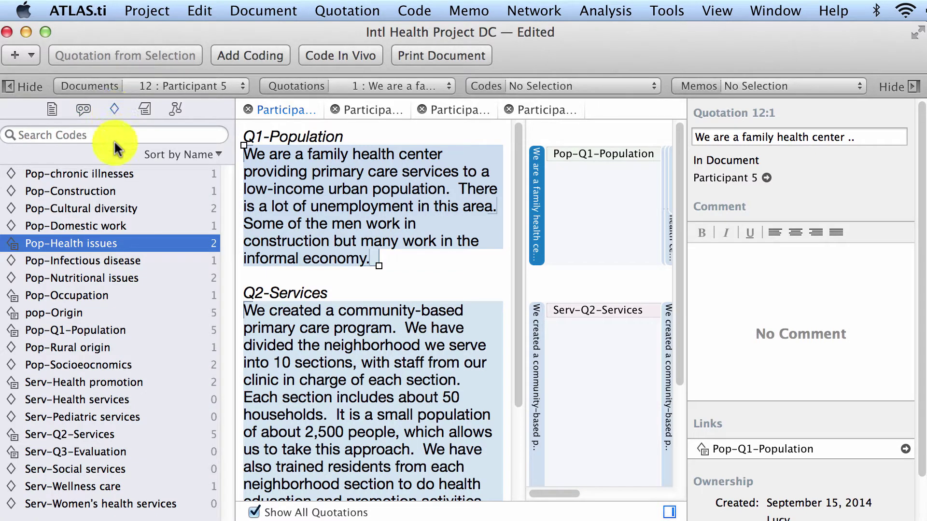
pyautogui.doubleClick(117, 261)
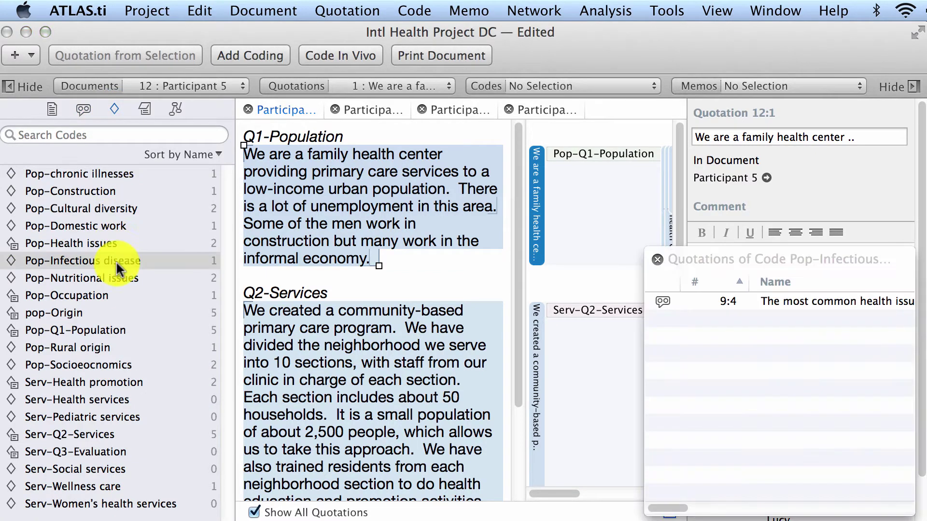
pyautogui.doubleClick(727, 303)
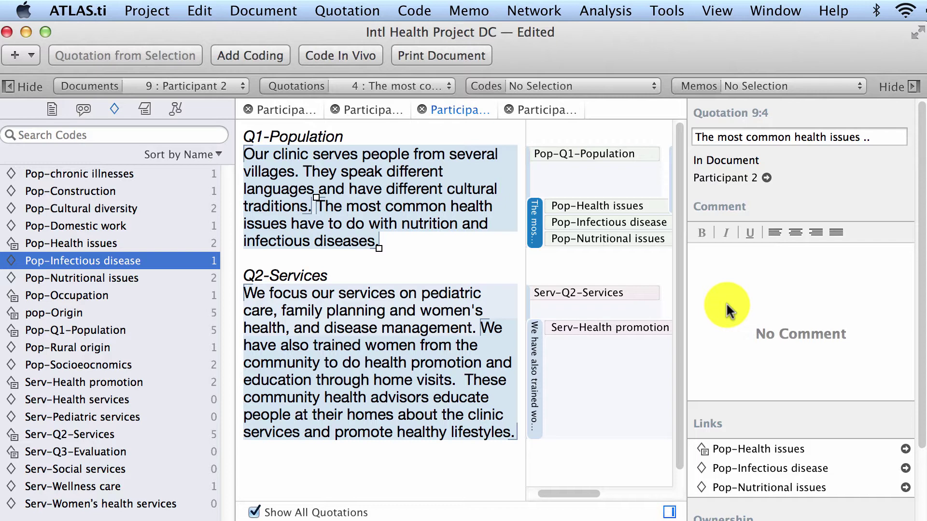
# List the quotations of the code Pop-Nutritional issues and view quotations 8:4 and 9:4 in context.
pyautogui.doubleClick(145, 274)
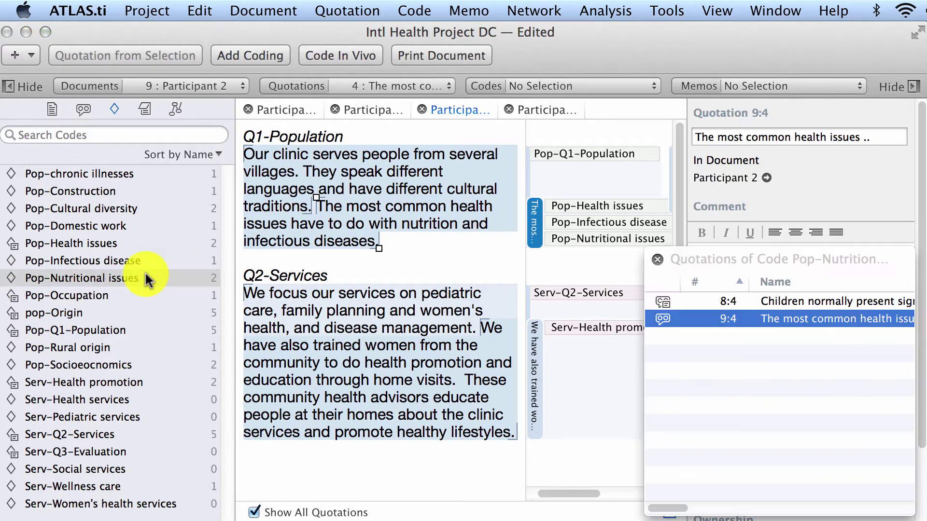
pyautogui.click(714, 304)
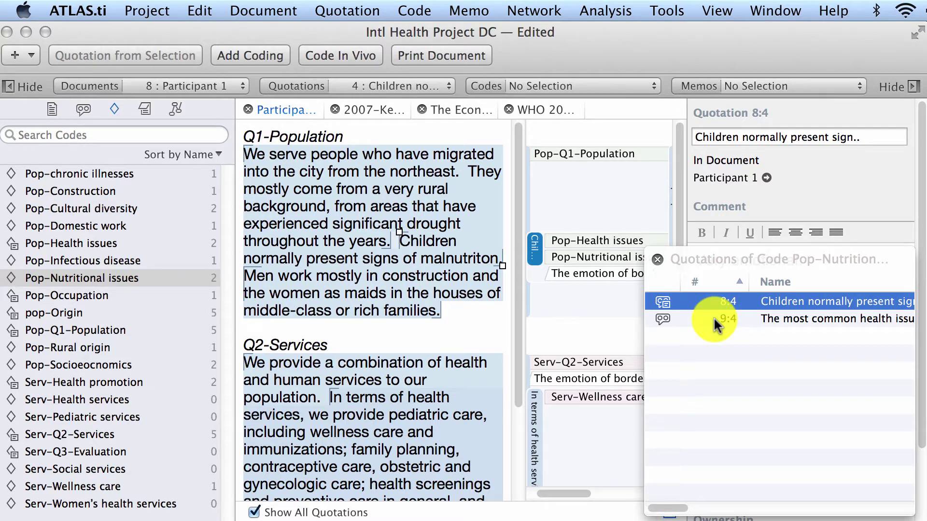
pyautogui.click(713, 318)
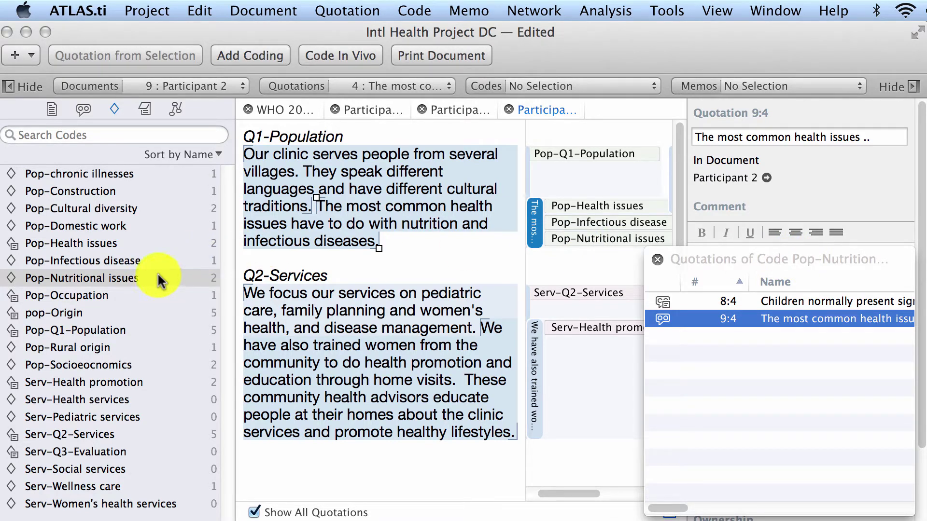
# Open the memo "Charactersitics of service recipients" and the network "Characteristics of pop of service recipients" to examine their contents.
pyautogui.click(145, 111)
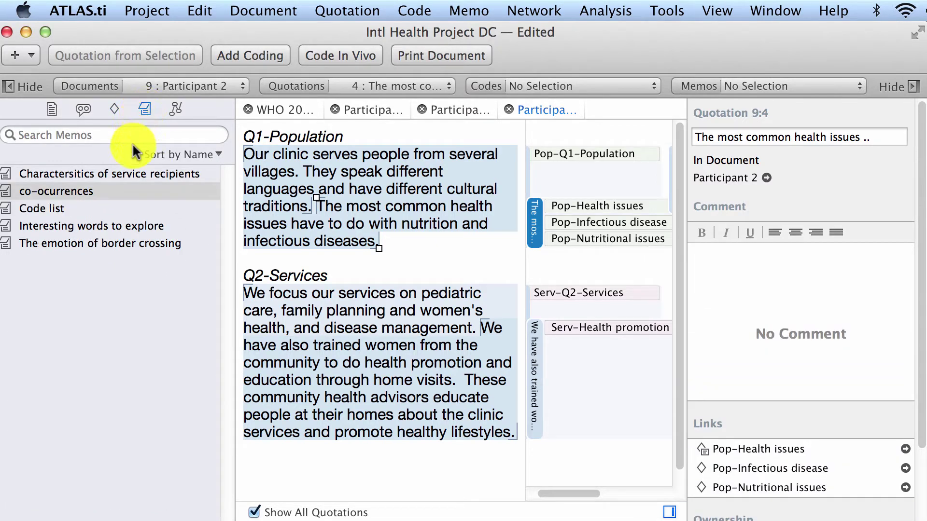
pyautogui.doubleClick(126, 173)
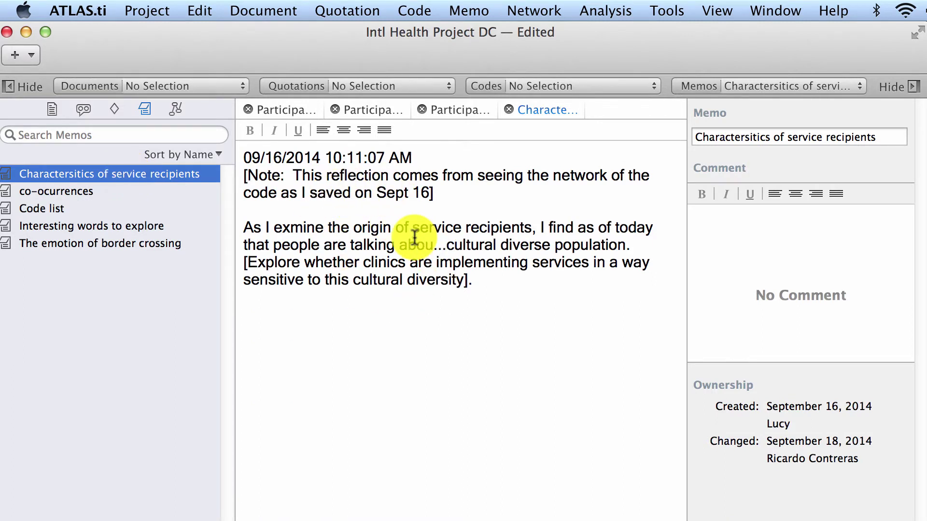
pyautogui.click(174, 111)
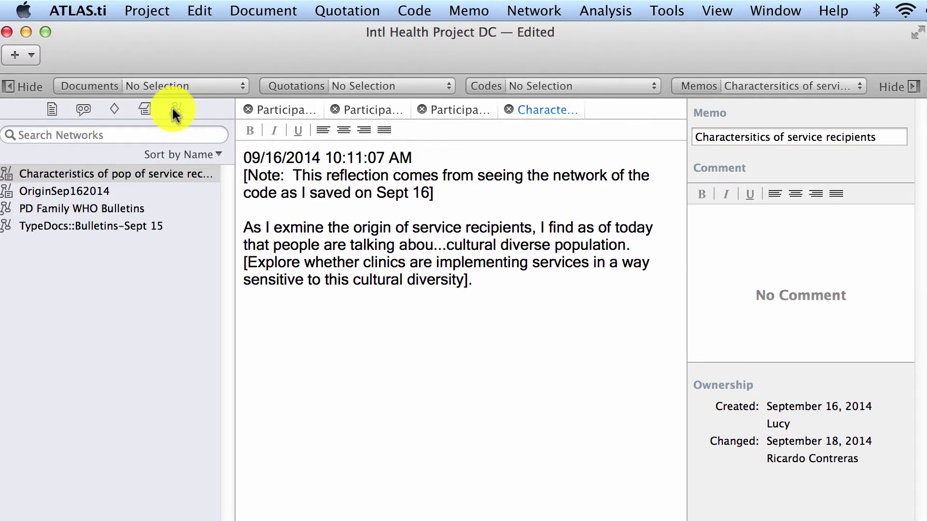
pyautogui.click(142, 173)
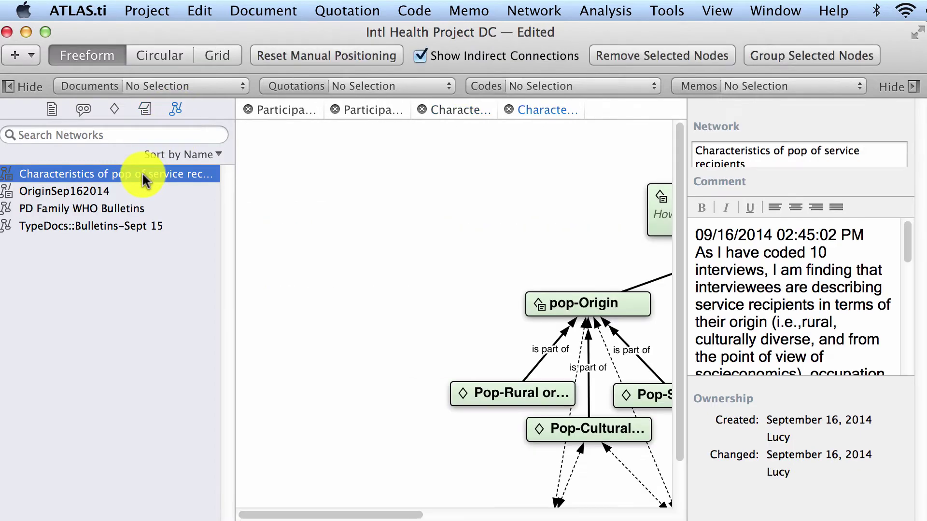
pyautogui.moveTo(338, 514); pyautogui.dragTo(511, 515)
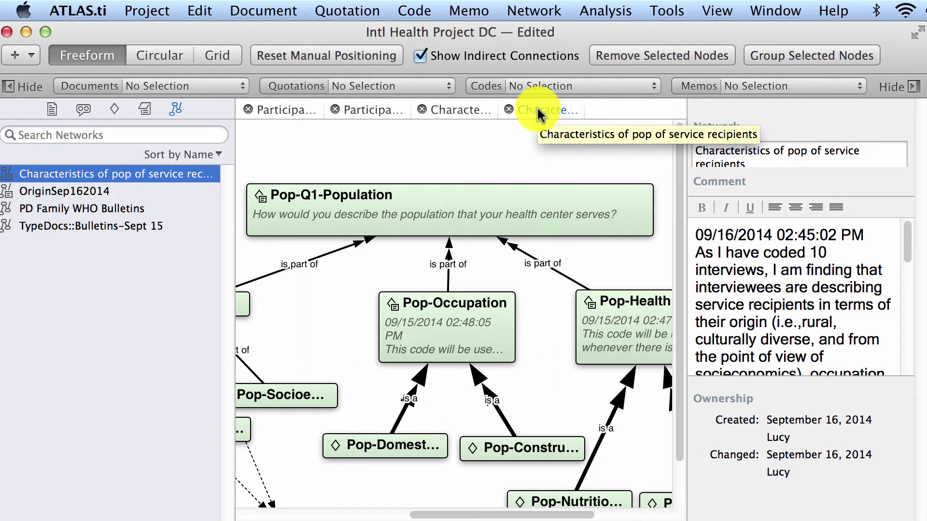
# Close the open memo "Charactersitics of service recipients" and the document The Economist.
pyautogui.click(470, 111)
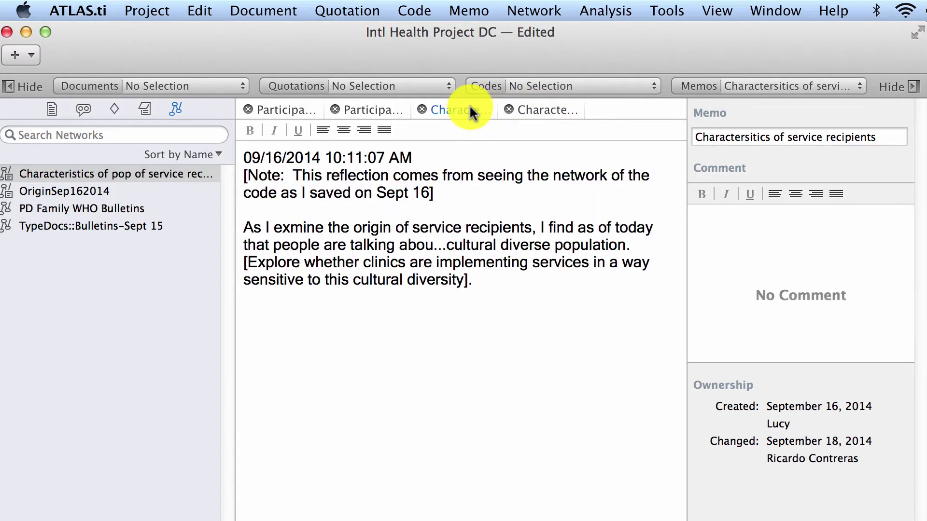
pyautogui.click(421, 110)
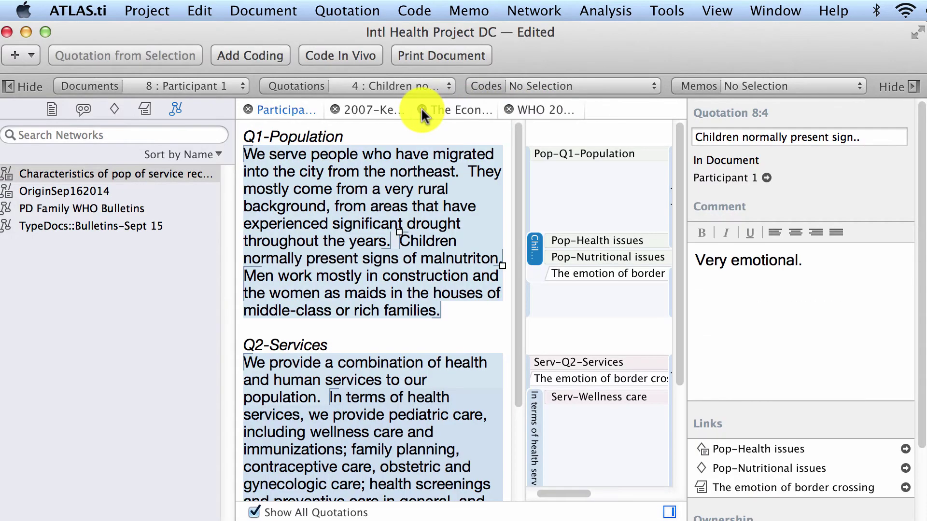
pyautogui.click(446, 111)
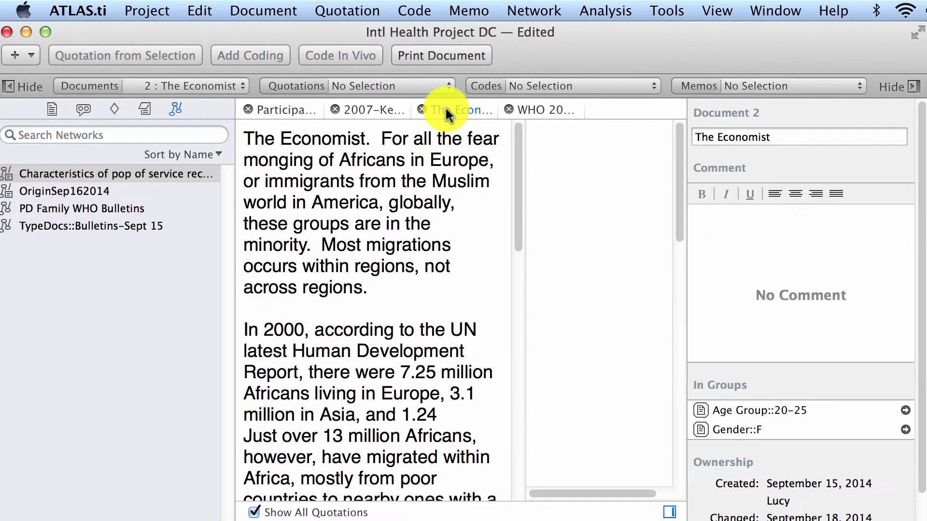
pyautogui.click(421, 109)
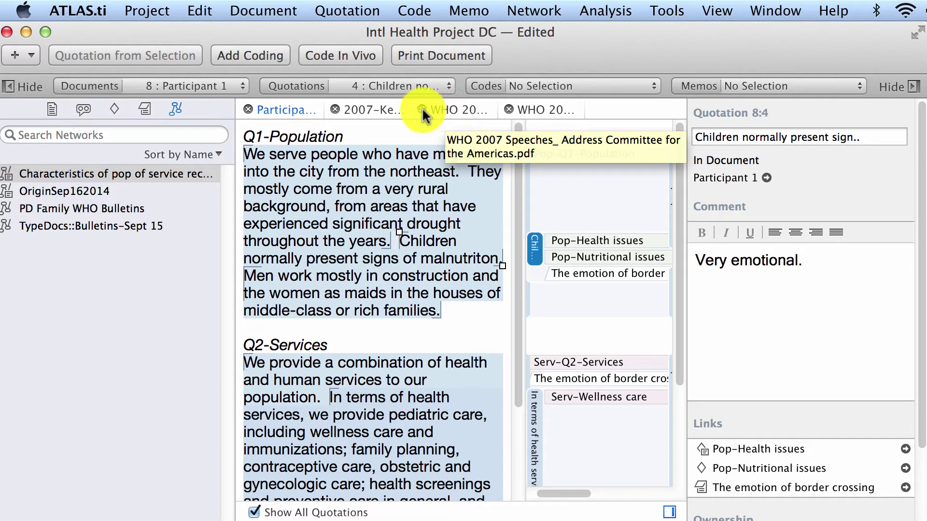
# Review the open Participant 1 and 2007-Kenya-electronic records.jpg documents, and close "WHO 2007 Speeches_ Address Committee for the Americas.pdf".
pyautogui.click(386, 109)
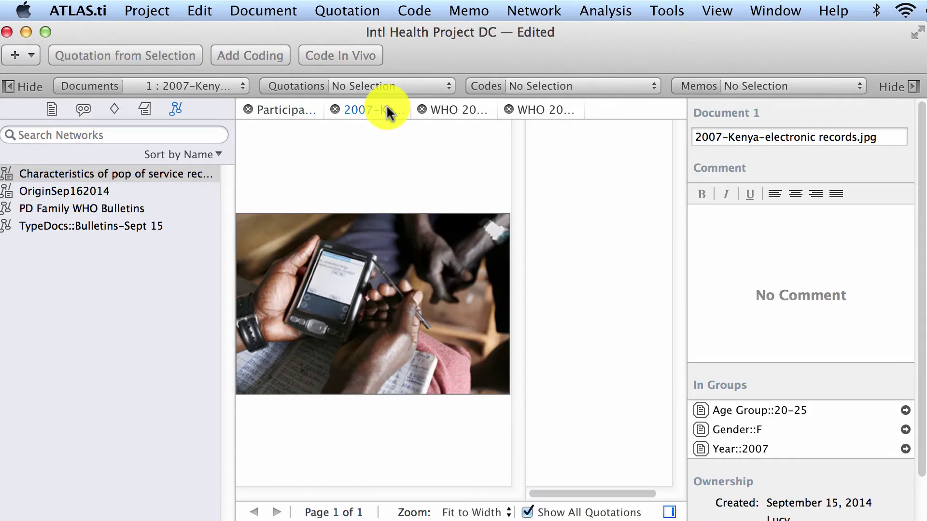
pyautogui.click(287, 112)
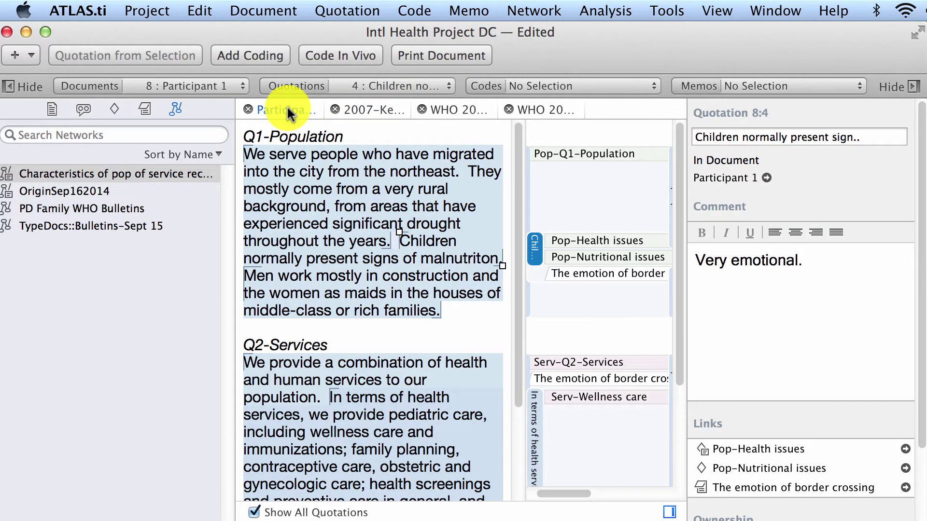
pyautogui.click(358, 114)
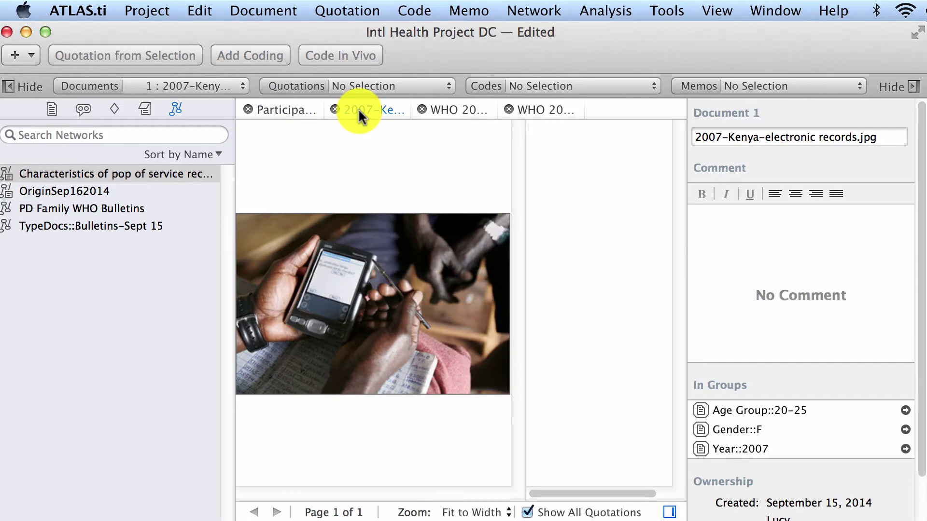
pyautogui.click(448, 105)
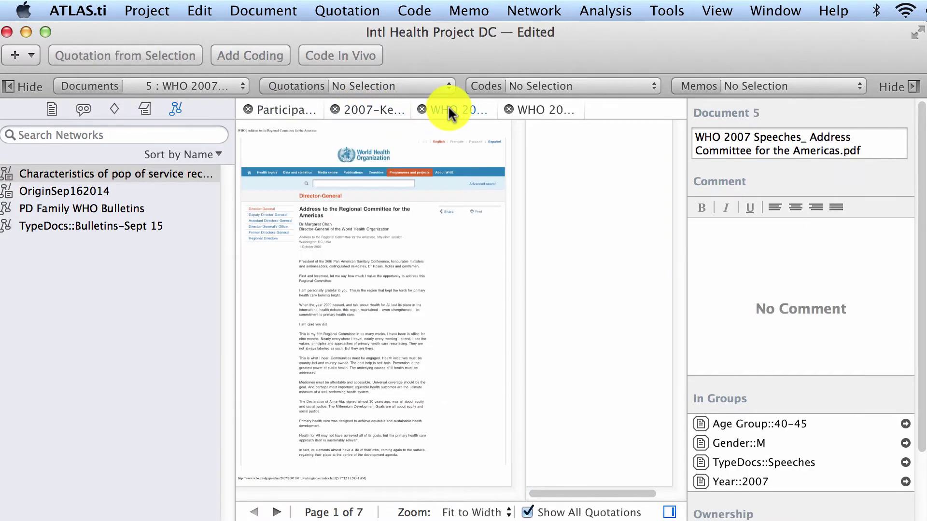
pyautogui.click(422, 107)
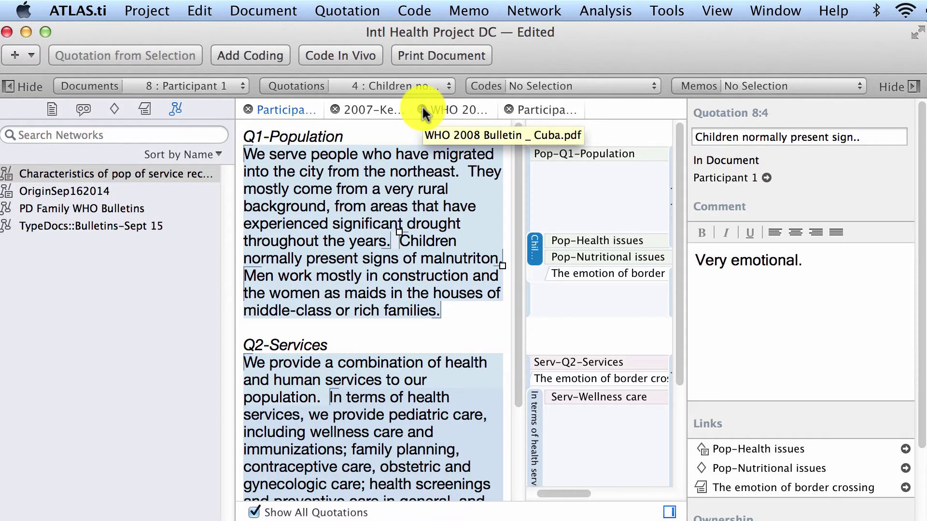
# Close all remaining open documents, memos and networks except Participant 1.
pyautogui.click(422, 105)
pyautogui.click(421, 106)
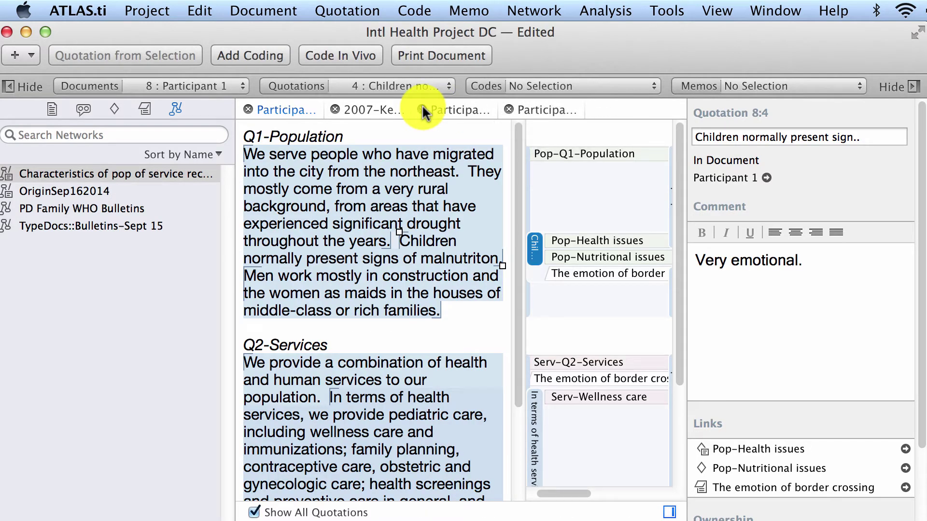
pyautogui.click(422, 106)
pyautogui.click(422, 105)
pyautogui.click(421, 106)
pyautogui.click(422, 105)
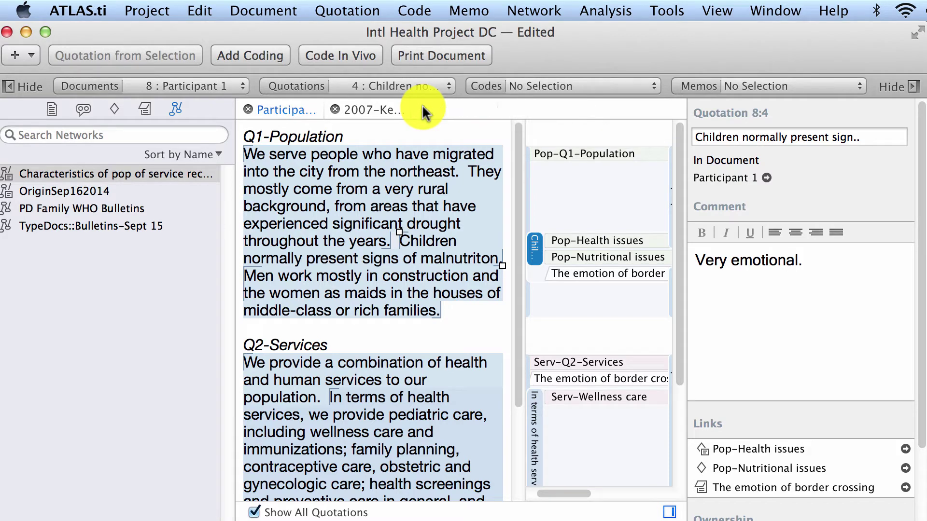
pyautogui.click(362, 109)
pyautogui.click(298, 109)
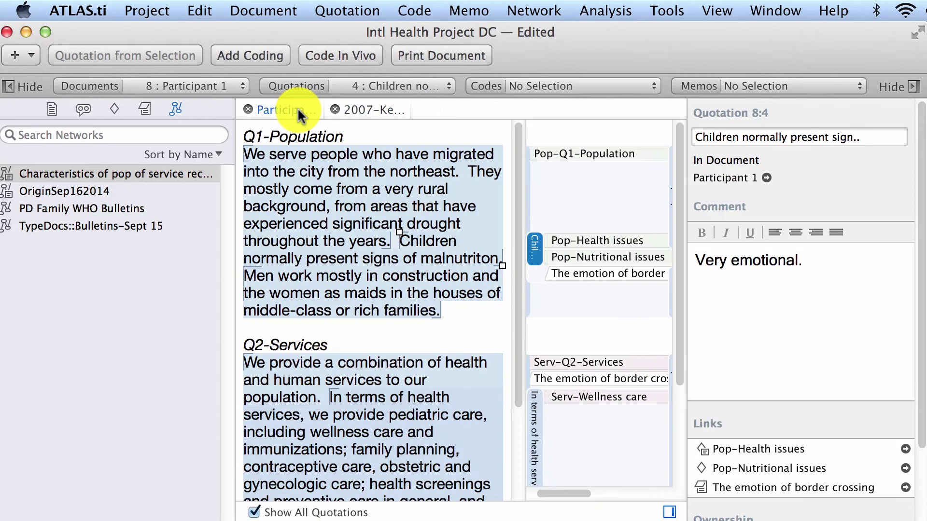
pyautogui.click(335, 110)
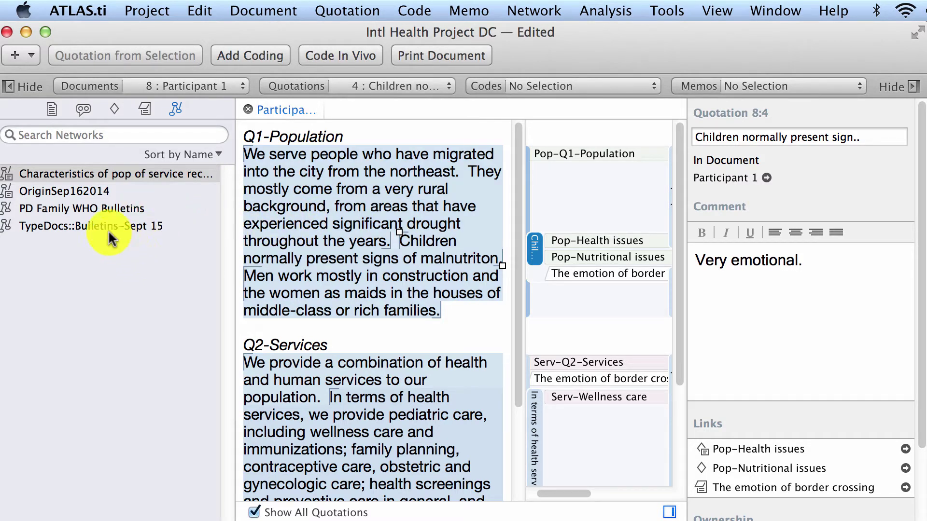
# Hide the project navigator to widen the Participant 1 text, and show it again.
pyautogui.click(12, 87)
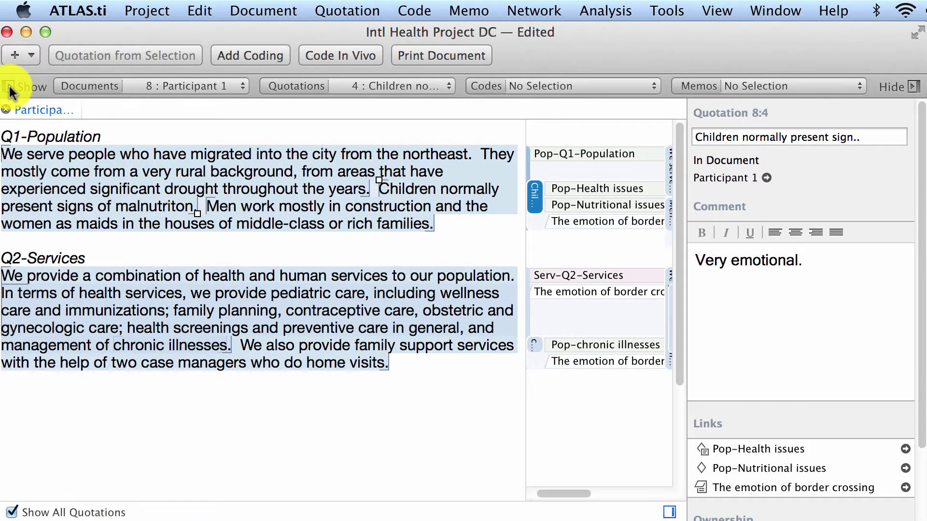
pyautogui.click(10, 88)
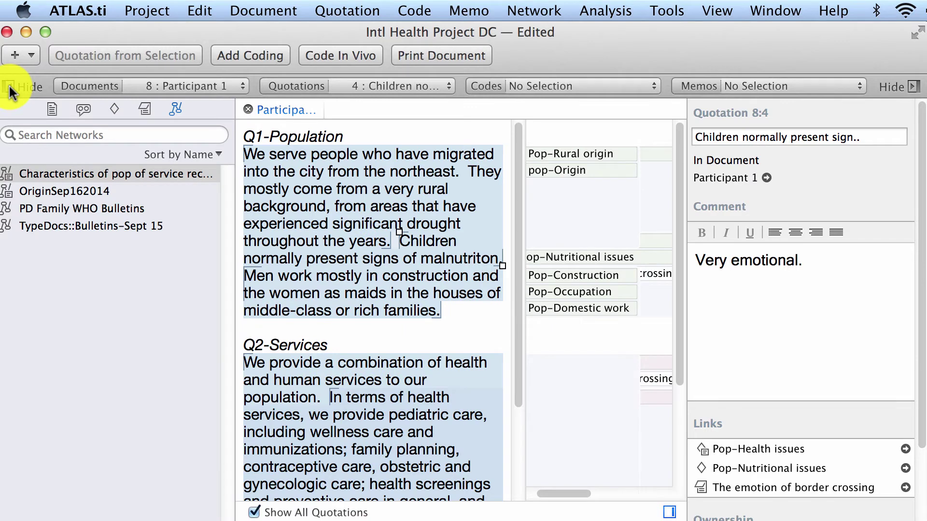
pyautogui.click(10, 88)
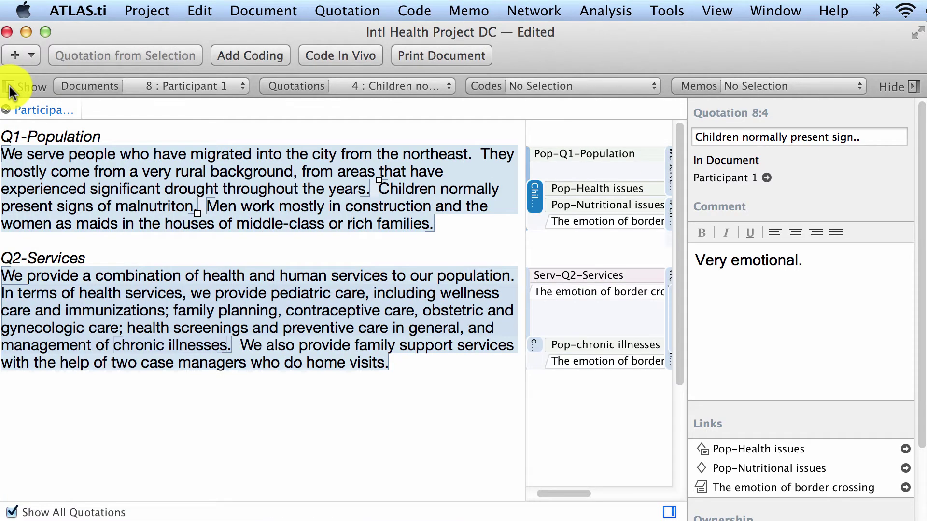
pyautogui.click(10, 87)
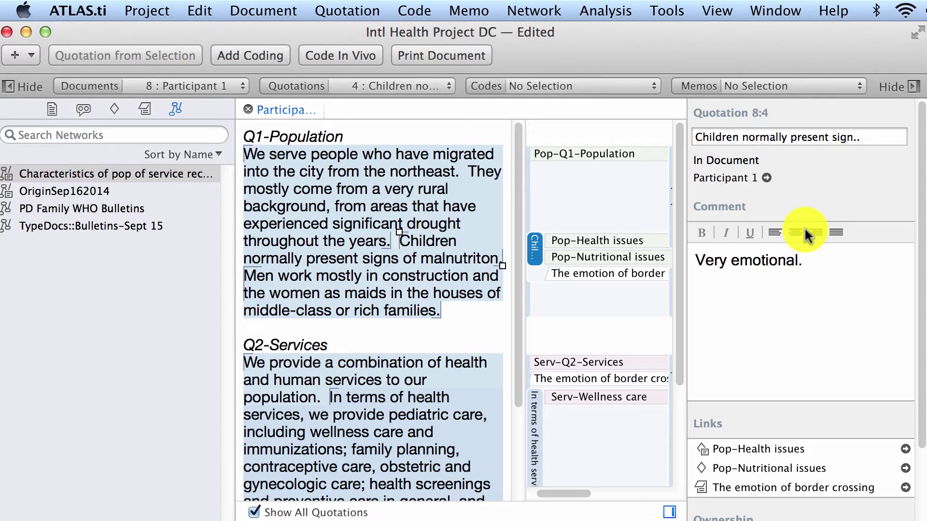
# Display the project's document list, select Participant 1 there, and highlight the full name of quotation 8:4 in its properties.
pyautogui.click(120, 175)
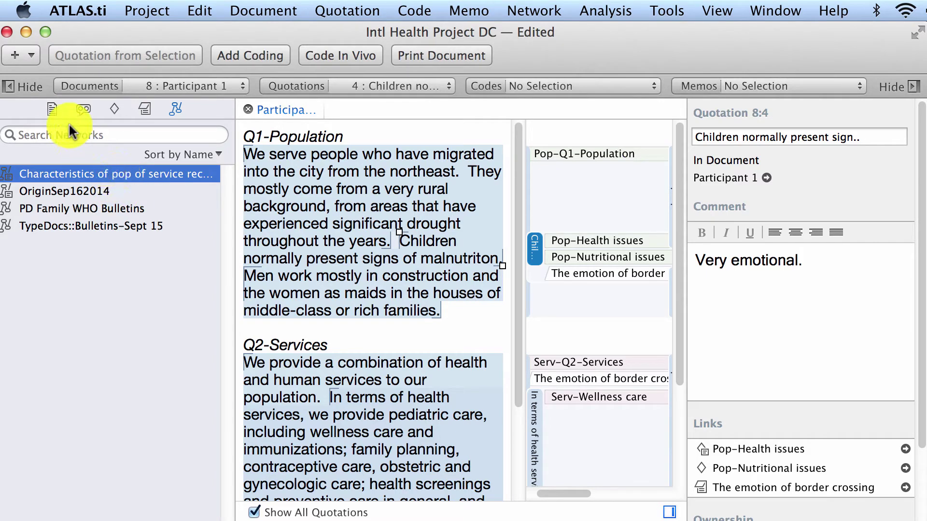
pyautogui.click(53, 111)
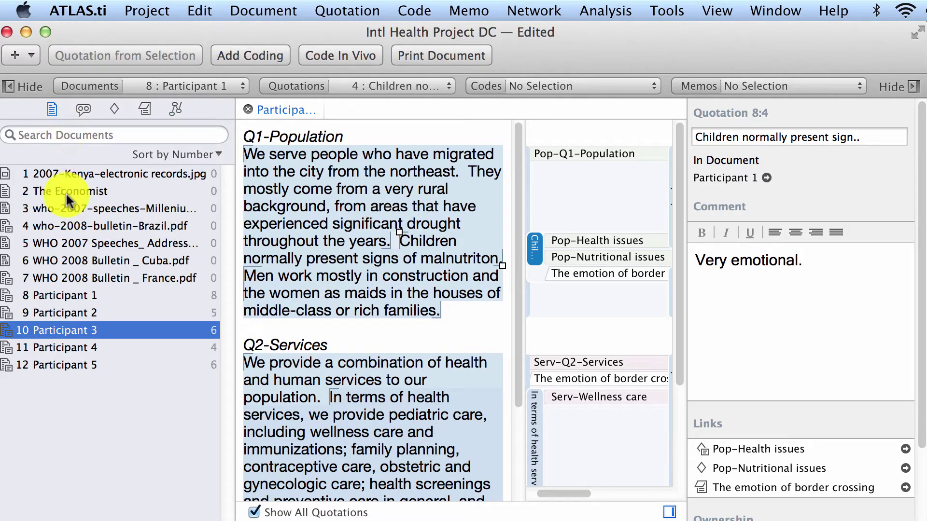
pyautogui.click(80, 295)
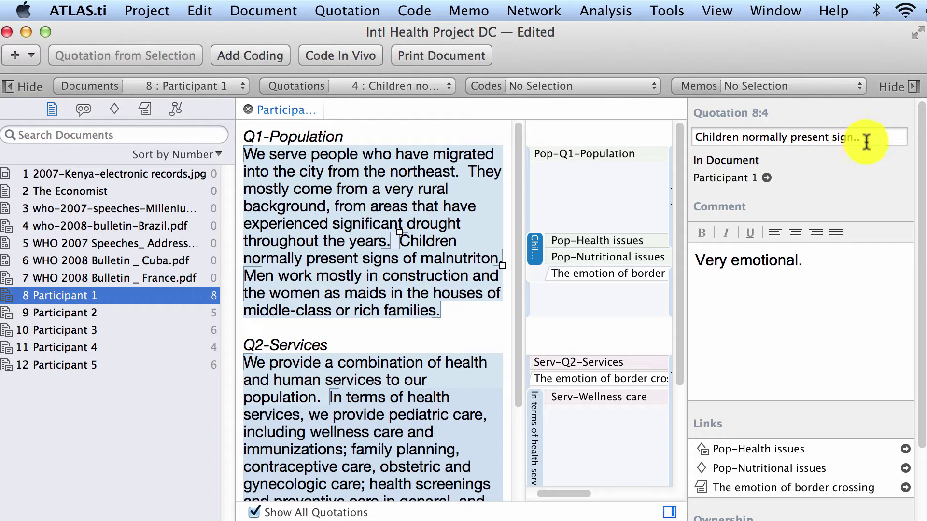
pyautogui.moveTo(869, 137); pyautogui.dragTo(694, 131)
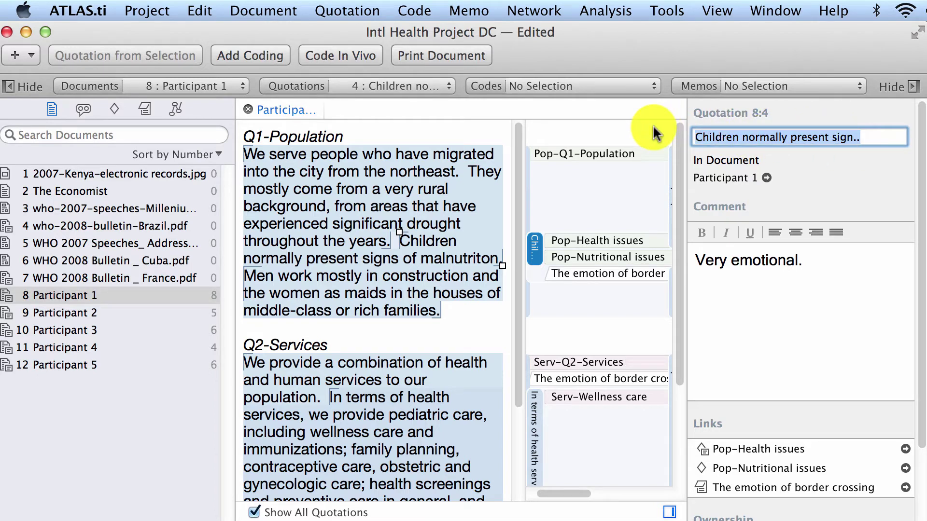
# Rename quotation 8:4 as "Child nutritional problems".
pyautogui.write('C')
pyautogui.press('BackSpace')
pyautogui.write('Ch')
pyautogui.press('BackSpace')
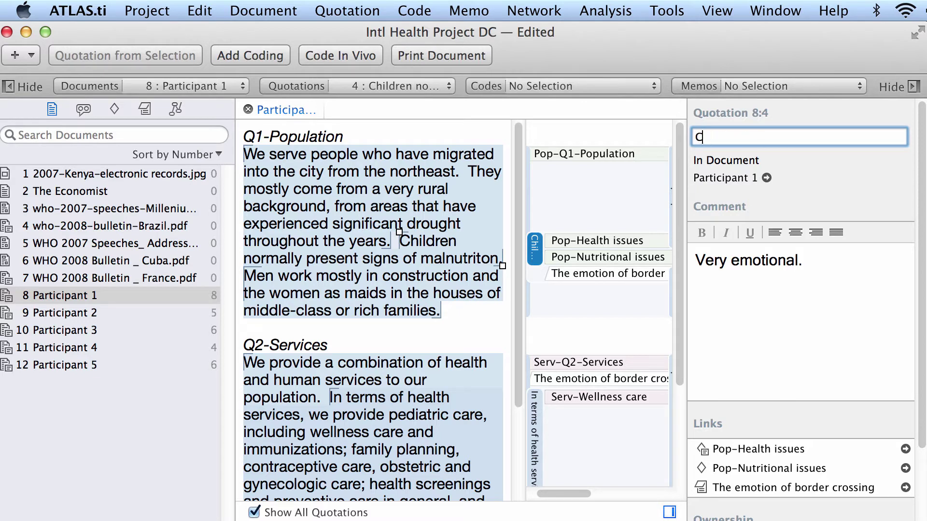
pyautogui.press('BackSpace')
pyautogui.write('Child nutritional problems')
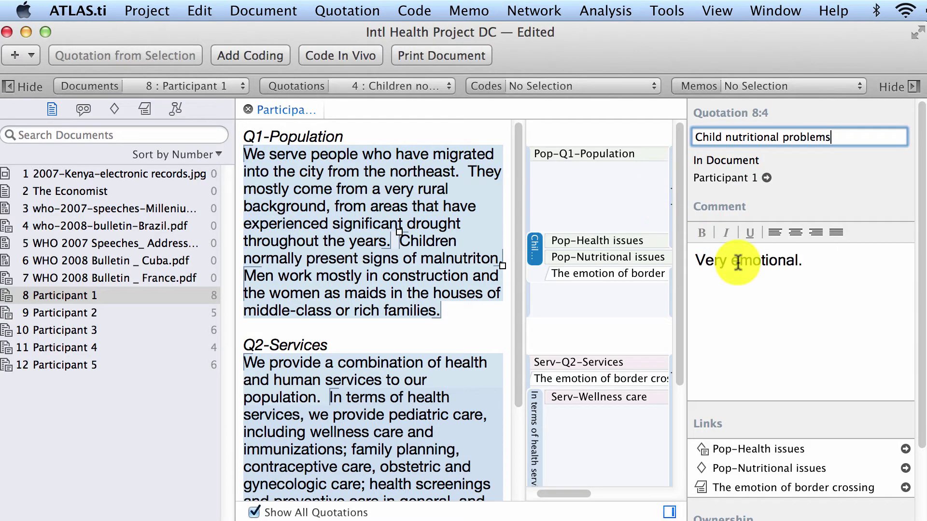
# Replace the comment of quotation 8:4 with "This has to be explored in detail.".
pyautogui.click(786, 258)
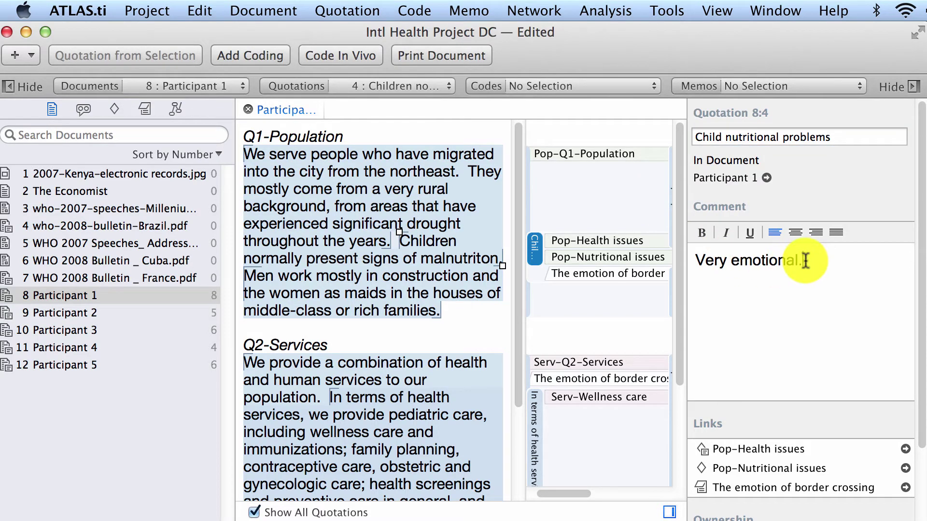
pyautogui.moveTo(802, 260); pyautogui.dragTo(677, 261)
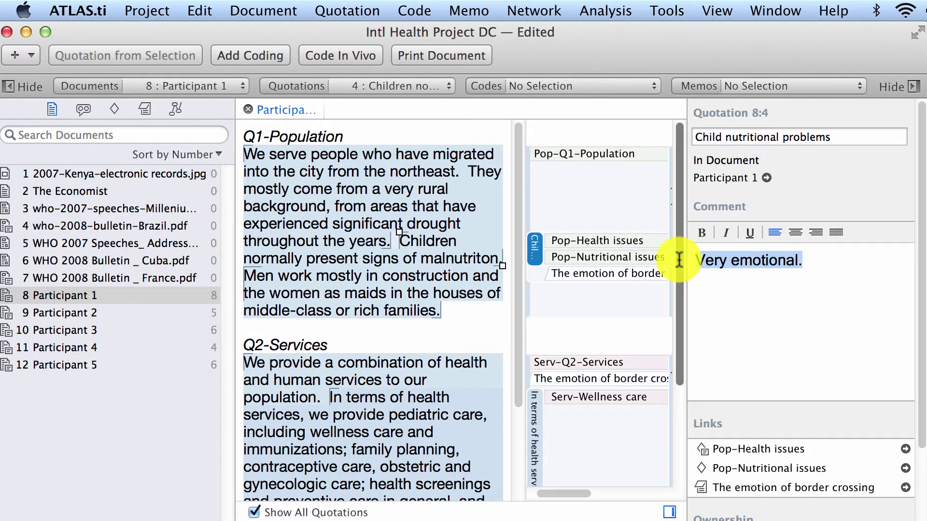
pyautogui.write('This has be')
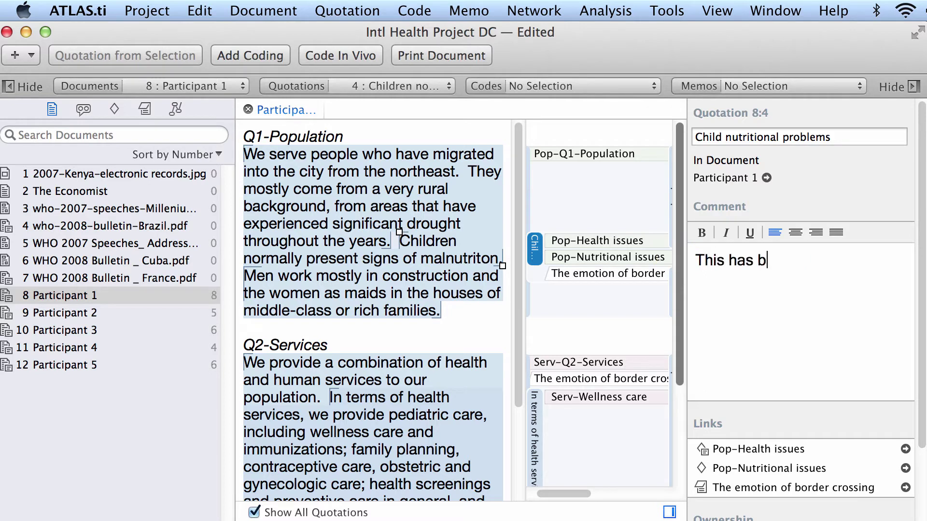
pyautogui.press('BackSpace')
pyautogui.press('BackSpace')
pyautogui.write('to be')
pyautogui.write('explor4')
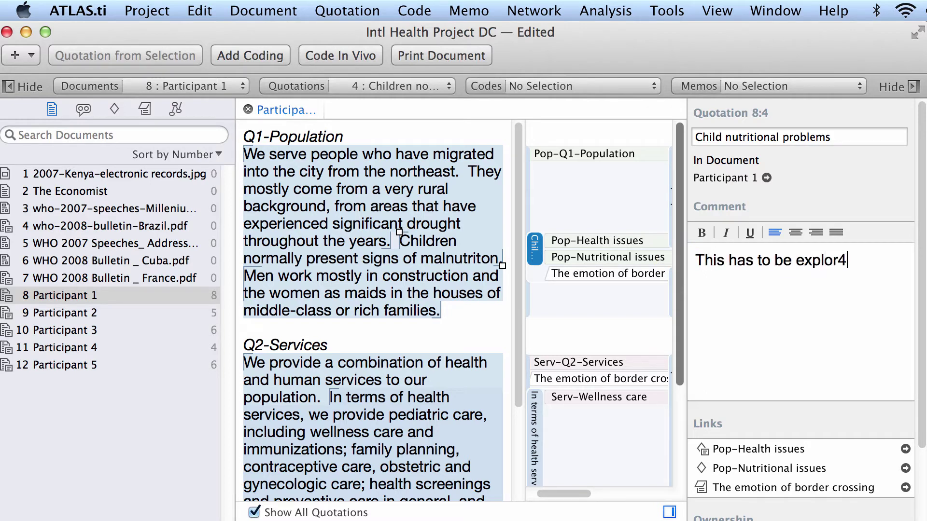
pyautogui.press('BackSpace')
pyautogui.write('ed in detail.')
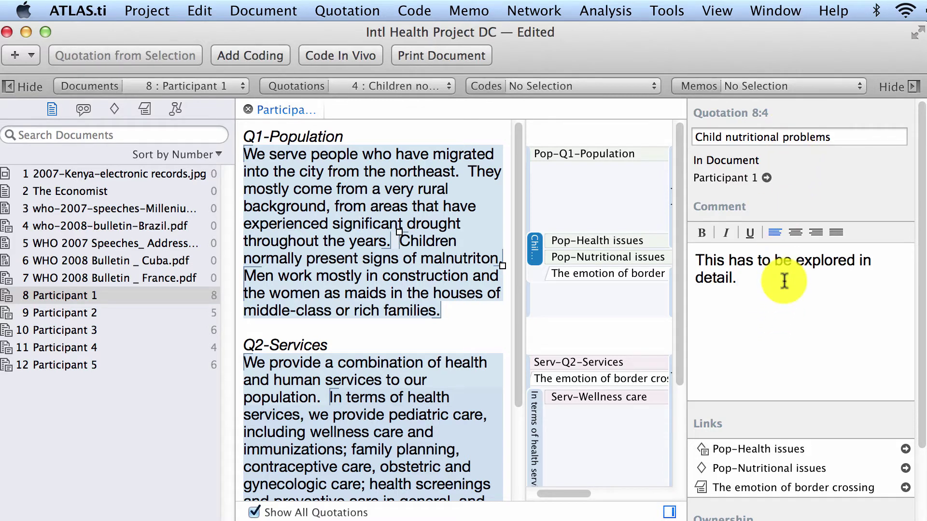
# Hide the inspector to widen the Participant 1 text and show it again, twice.
pyautogui.click(912, 92)
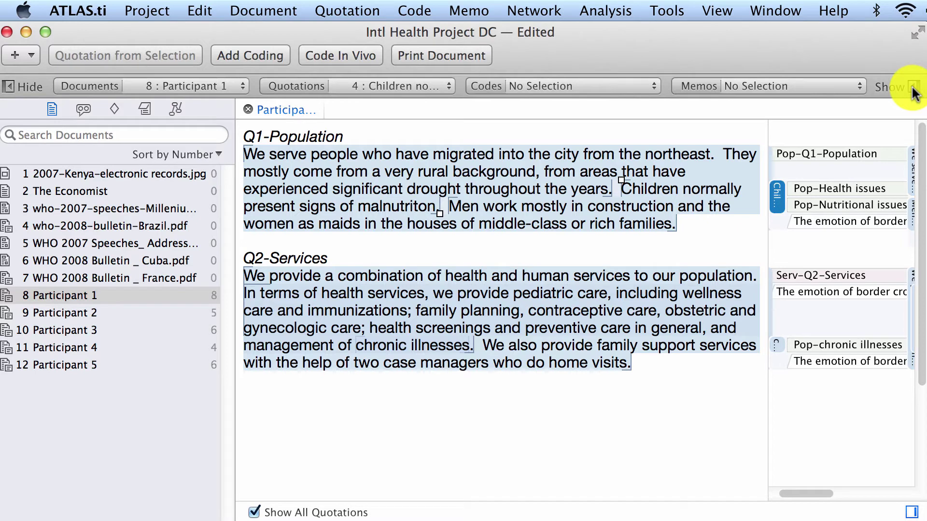
pyautogui.click(912, 92)
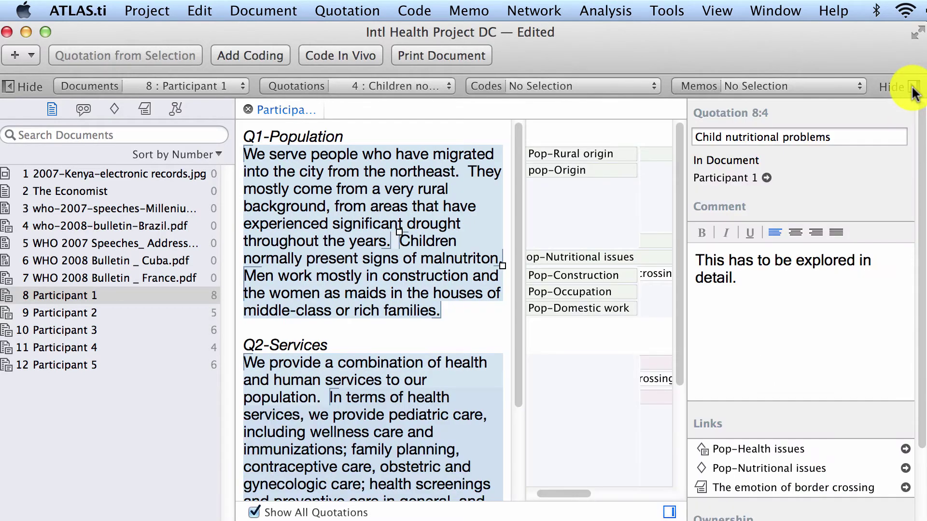
pyautogui.click(912, 92)
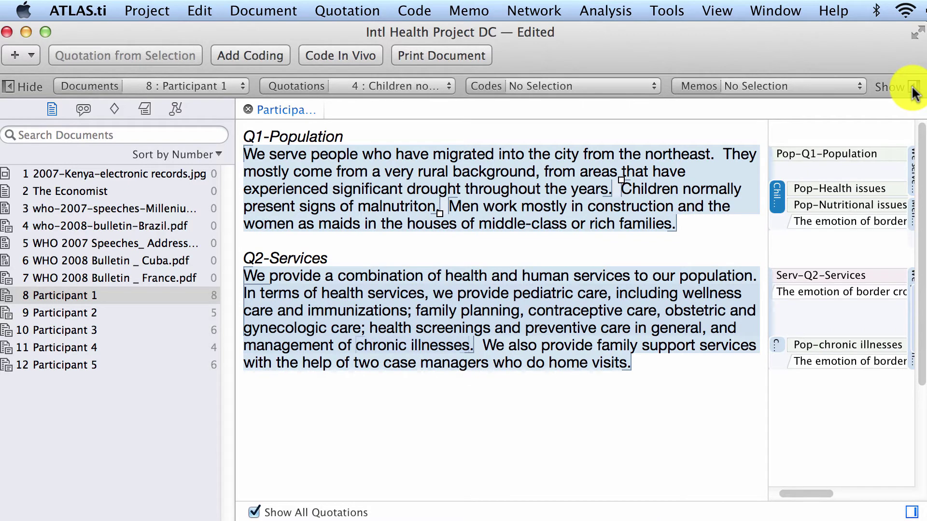
pyautogui.click(912, 92)
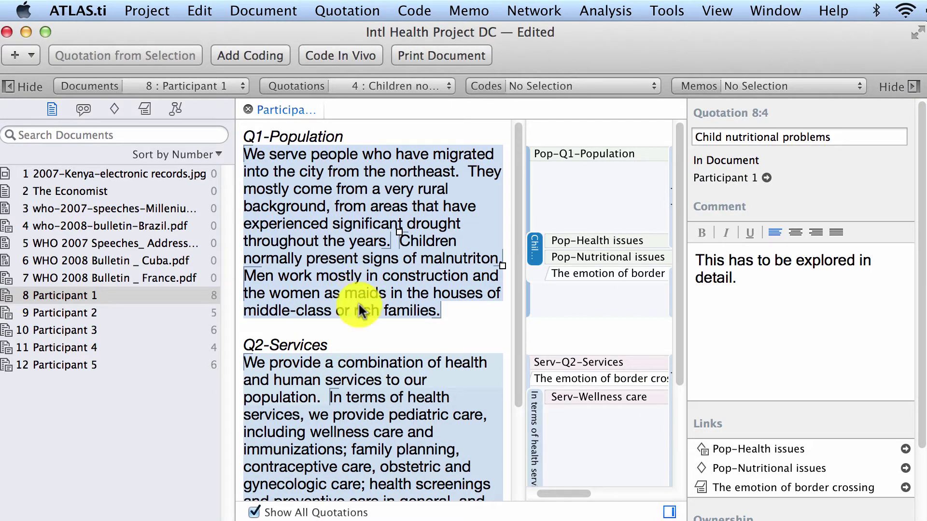
# Turn the display of all quotations off and on again, and repeatedly hide and show the coding margin beside the Participant 1 text.
pyautogui.click(254, 513)
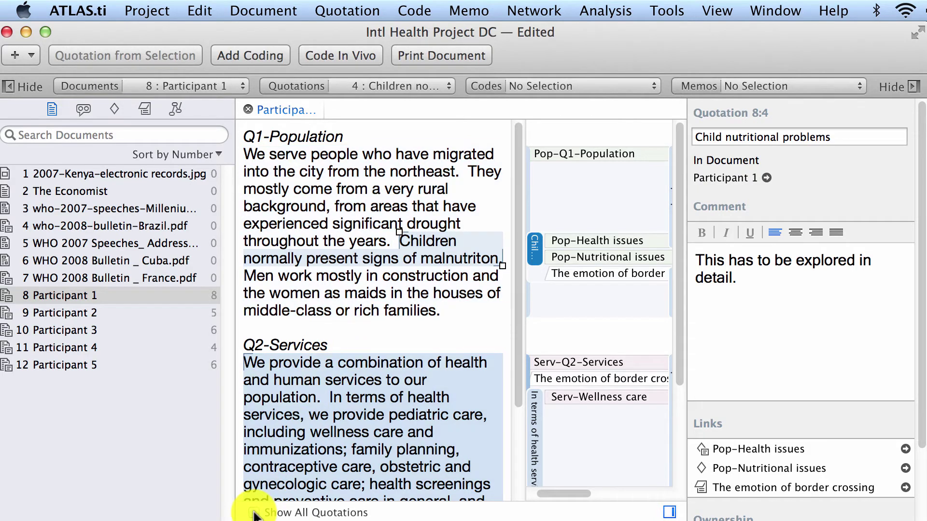
pyautogui.click(255, 512)
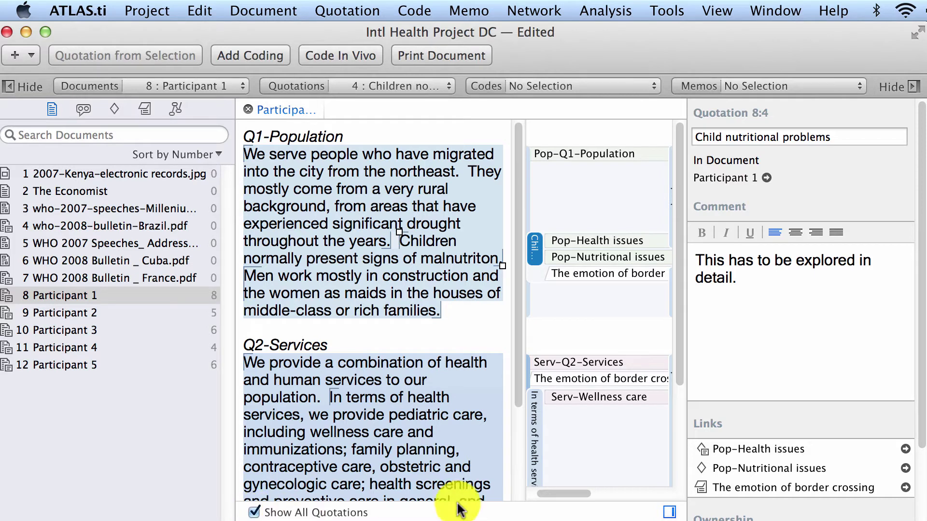
pyautogui.click(670, 511)
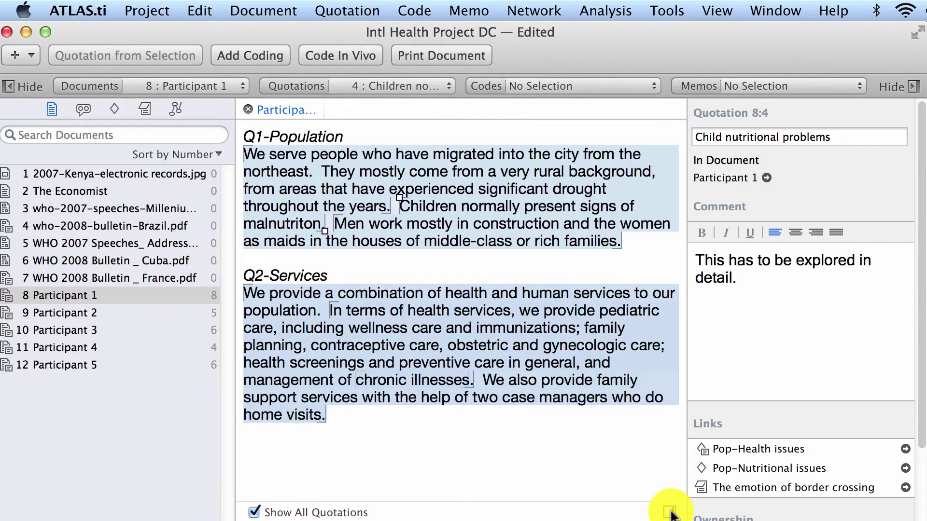
pyautogui.click(669, 512)
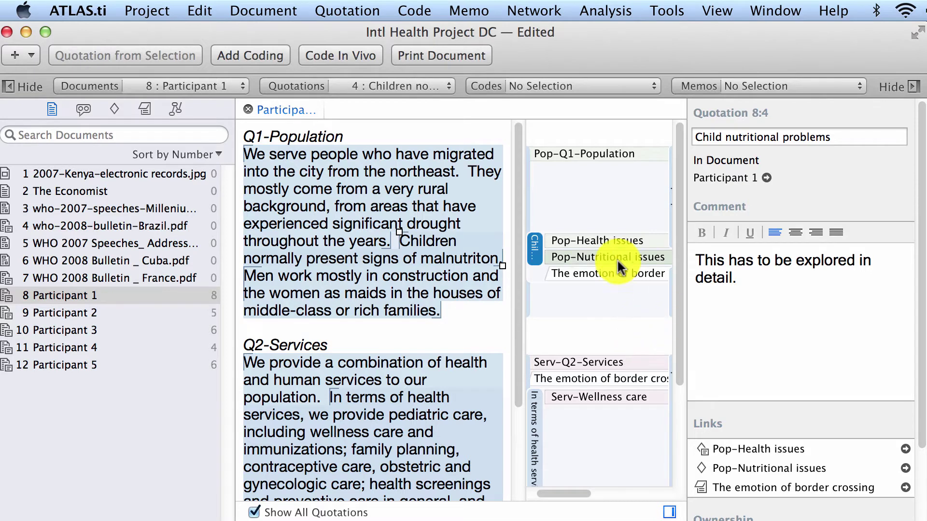
pyautogui.click(669, 512)
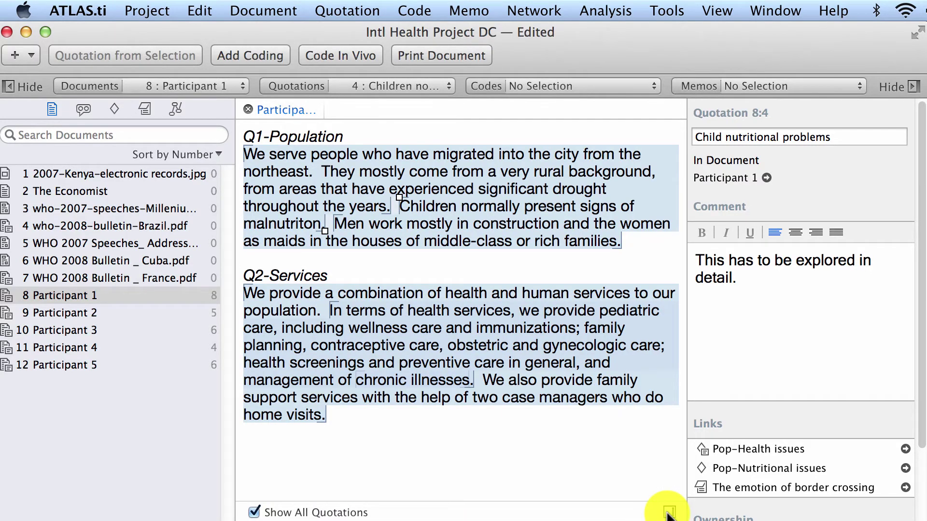
pyautogui.click(668, 512)
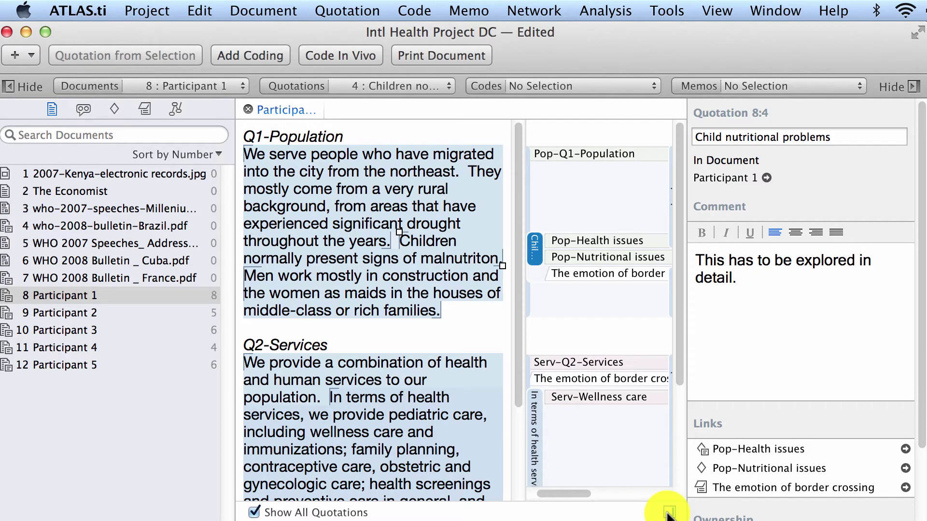
pyautogui.click(669, 513)
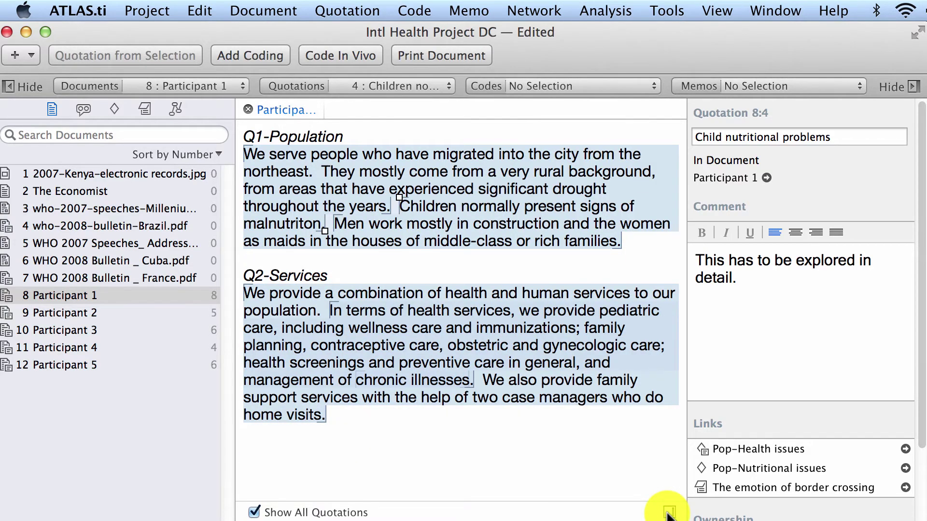
pyautogui.click(668, 512)
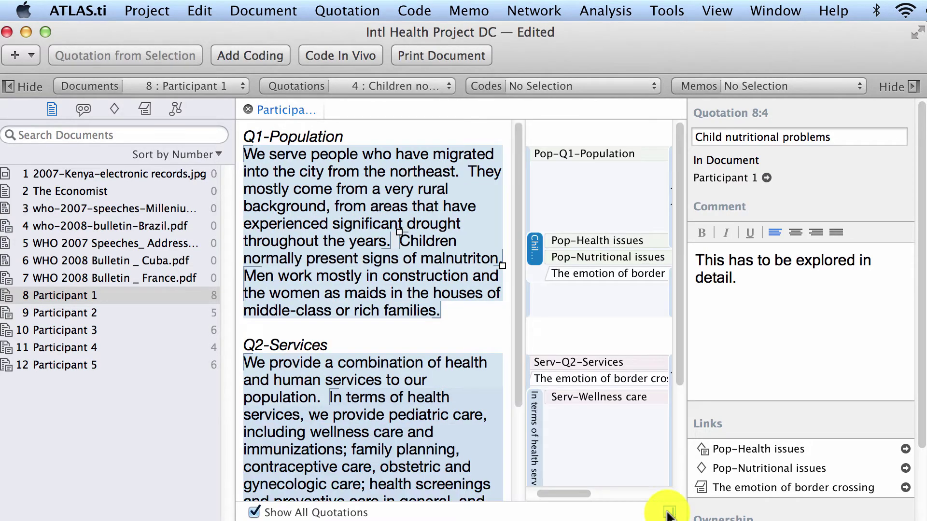
# Hide and restore the project navigator, the inspector and the coding margin, one after another.
pyautogui.click(9, 88)
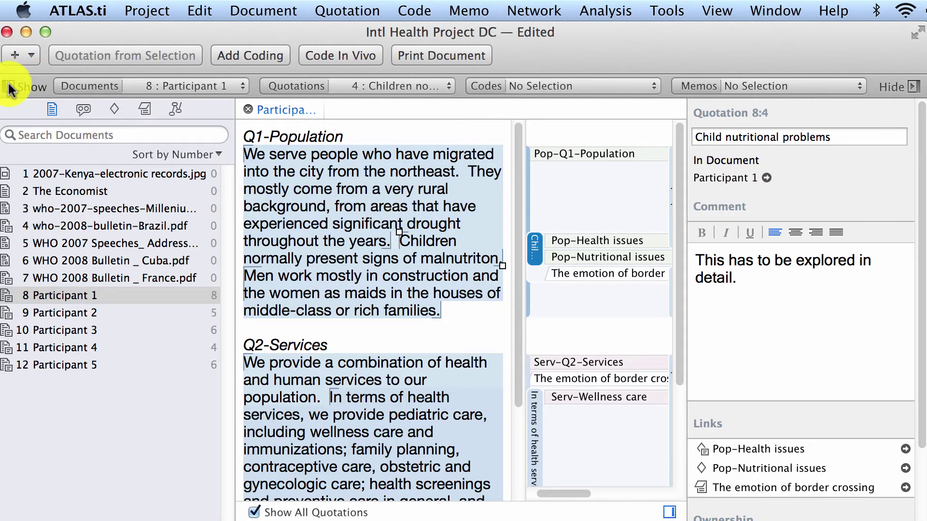
pyautogui.click(9, 88)
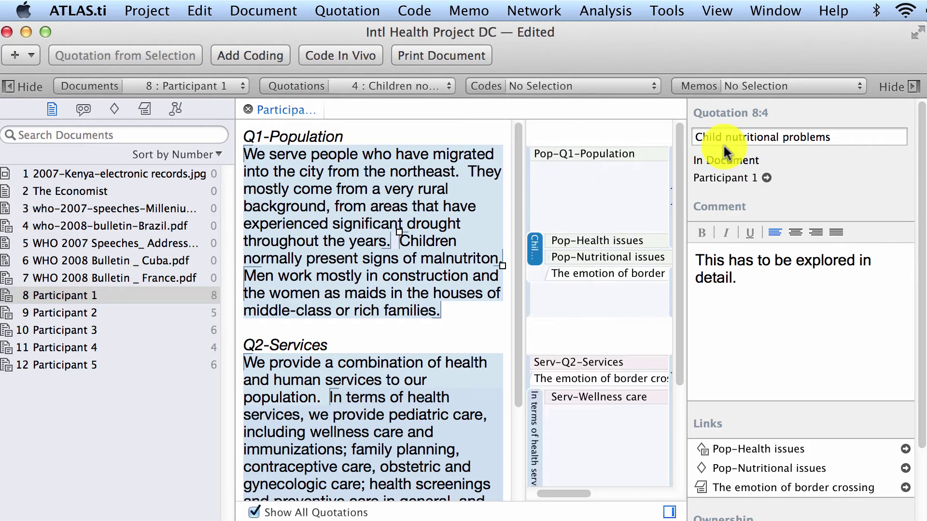
pyautogui.click(912, 88)
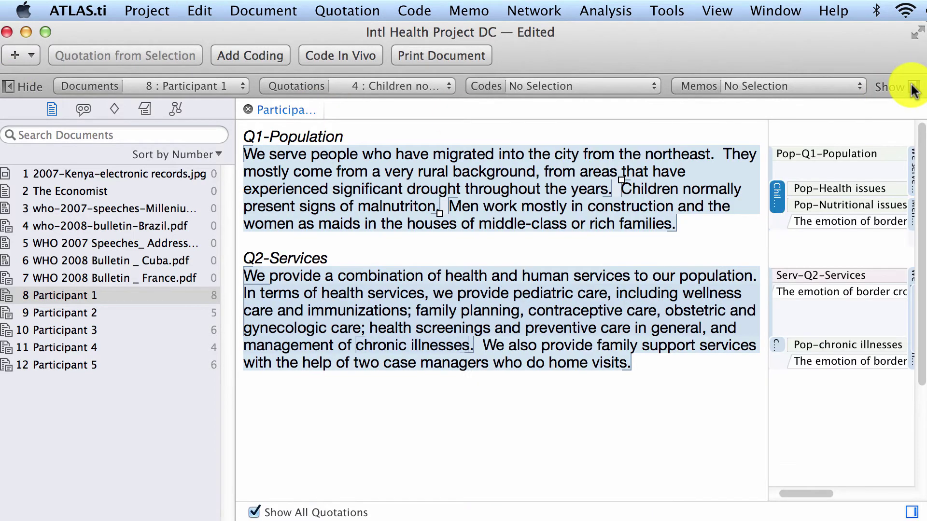
pyautogui.click(912, 88)
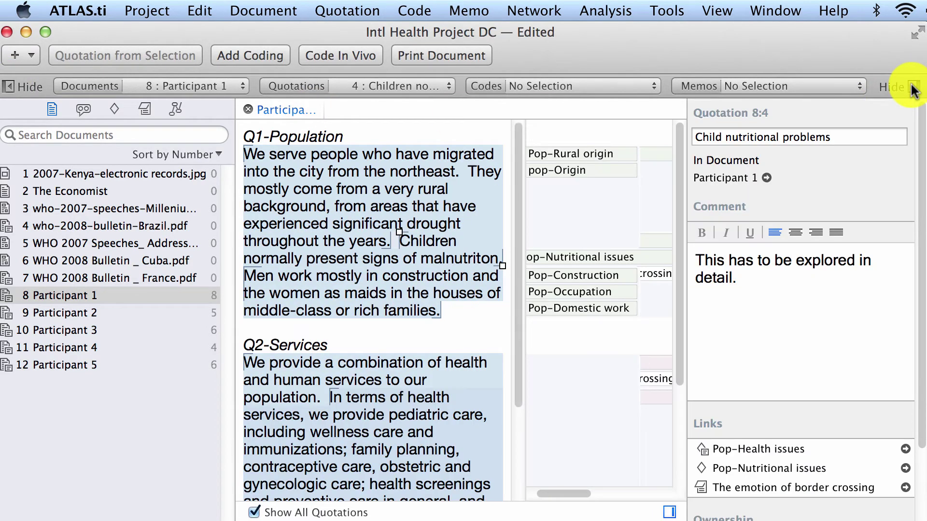
pyautogui.click(669, 513)
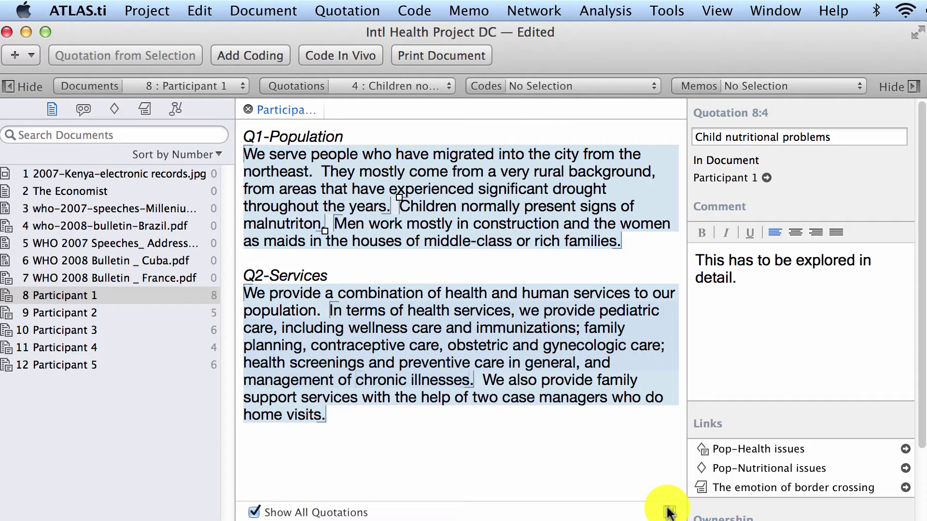
pyautogui.click(669, 512)
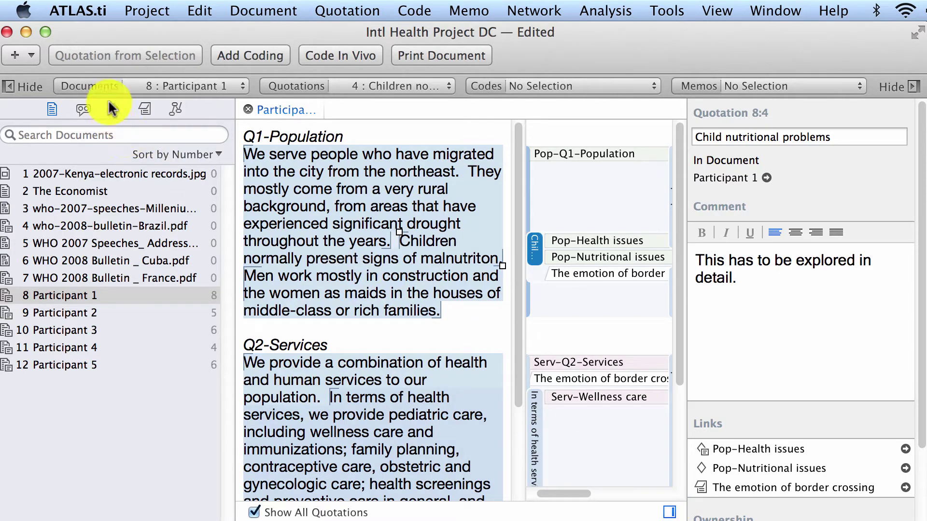
# Open Participant 2 and select its quotations 2 "We focus our services on pedia.." and 4 "The most common health issues .." in turn.
pyautogui.click(240, 87)
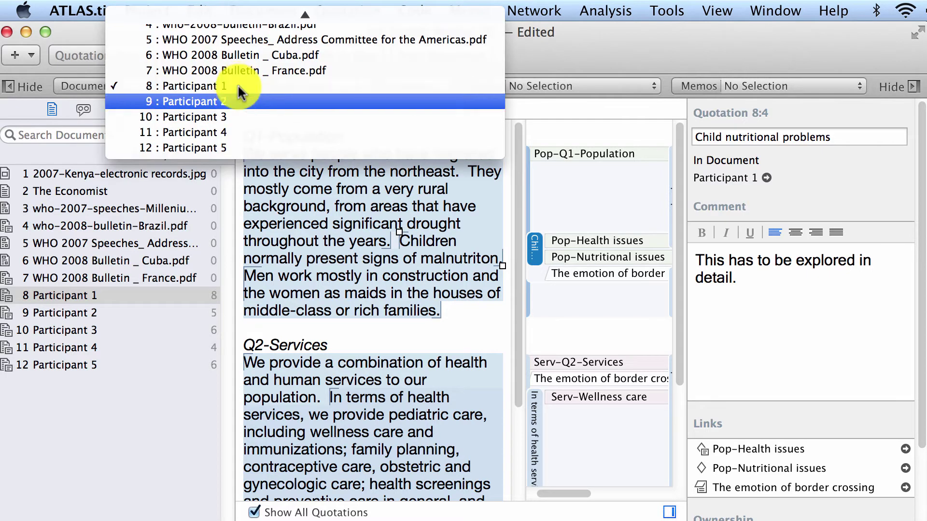
pyautogui.click(234, 101)
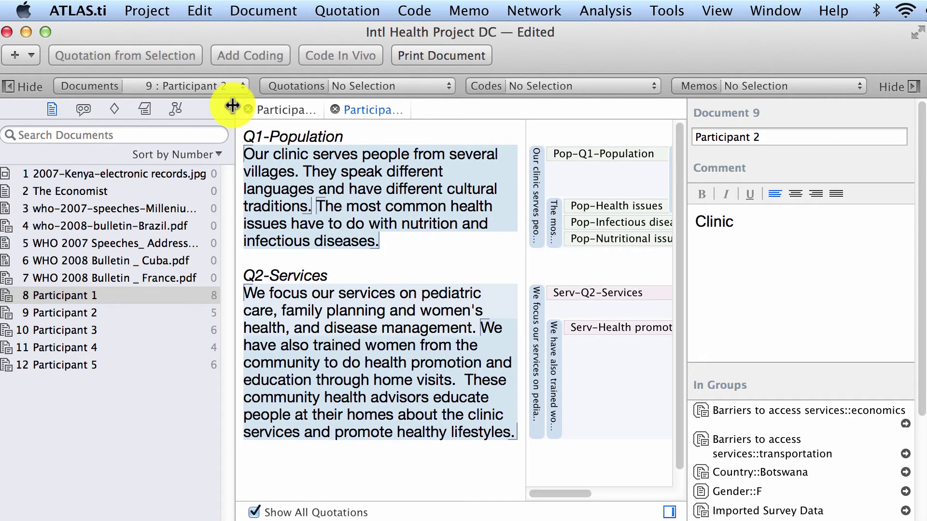
pyautogui.click(440, 90)
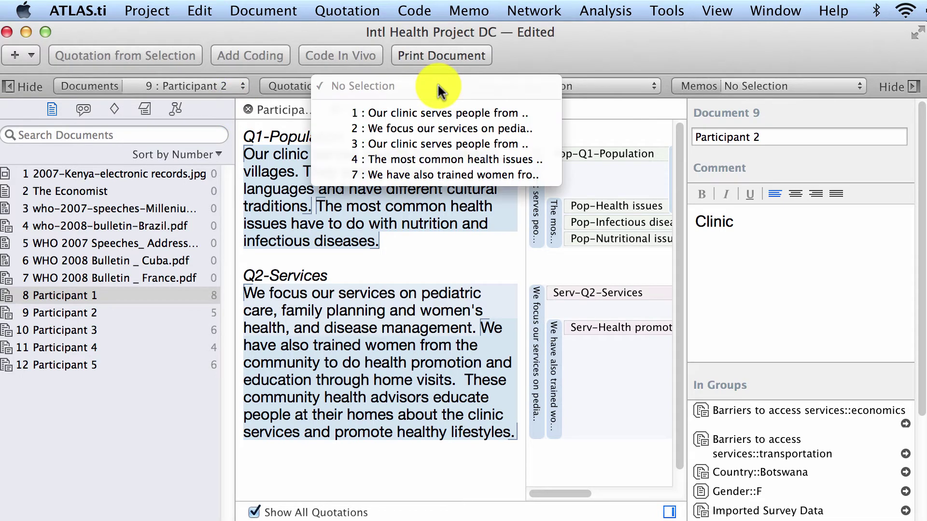
pyautogui.click(430, 128)
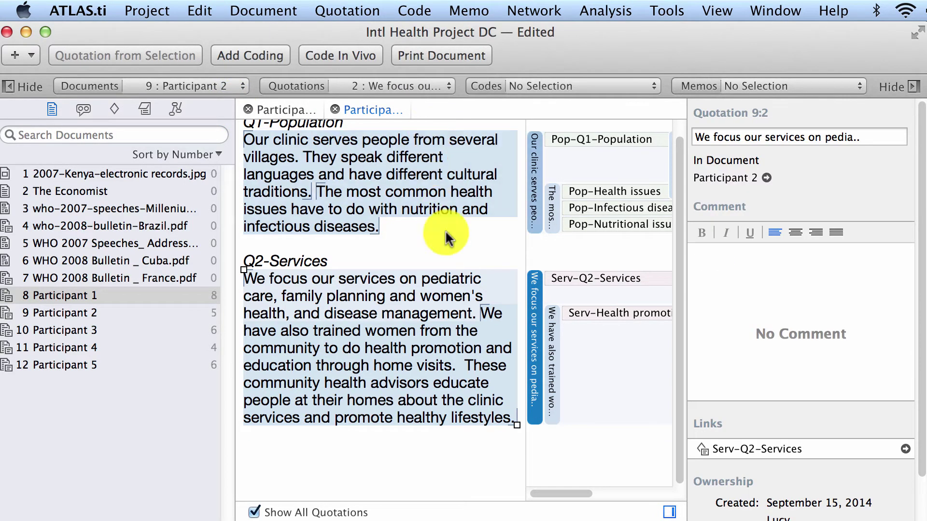
pyautogui.click(439, 84)
pyautogui.click(436, 116)
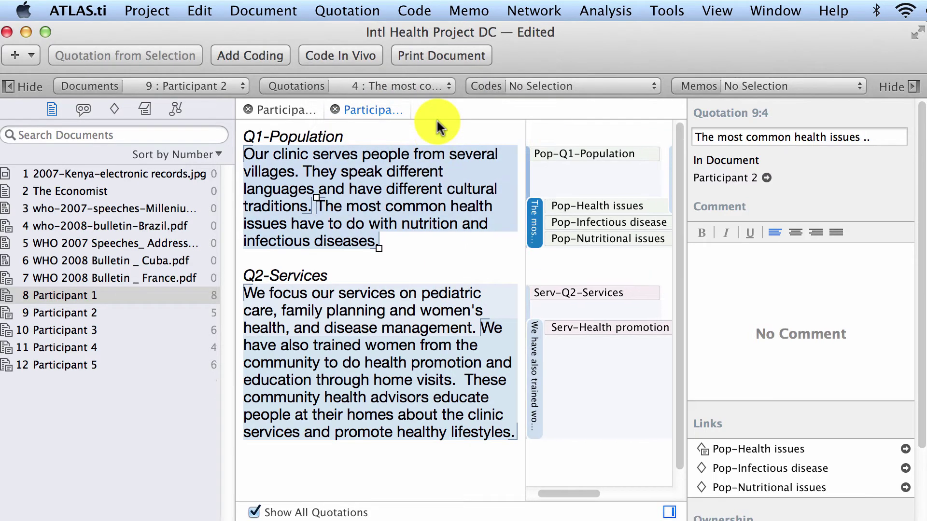
# List the quotations of code Pop-Construction, go to quotation 8:5 in Participant 1, and close the quotation list.
pyautogui.click(621, 90)
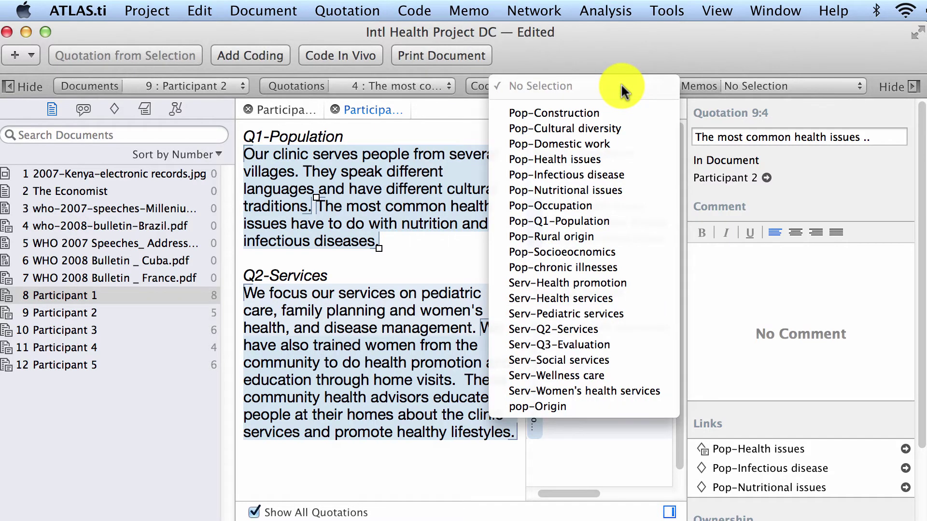
pyautogui.click(621, 115)
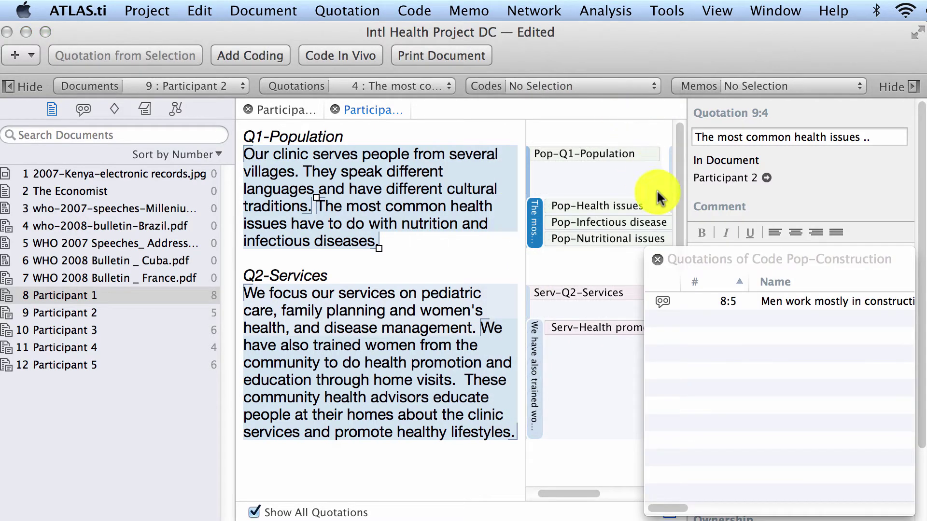
pyautogui.click(716, 296)
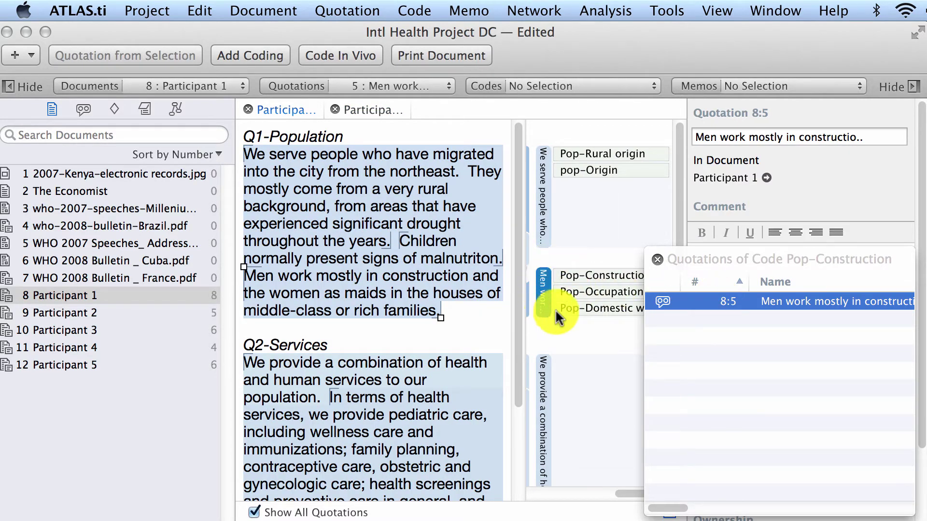
pyautogui.click(658, 260)
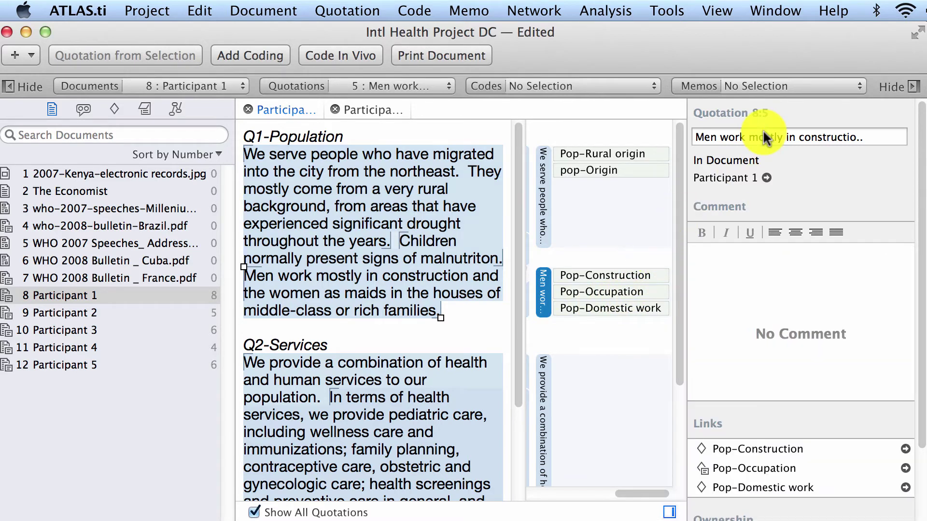
# Open the memo "Interesting words to explore".
pyautogui.click(835, 86)
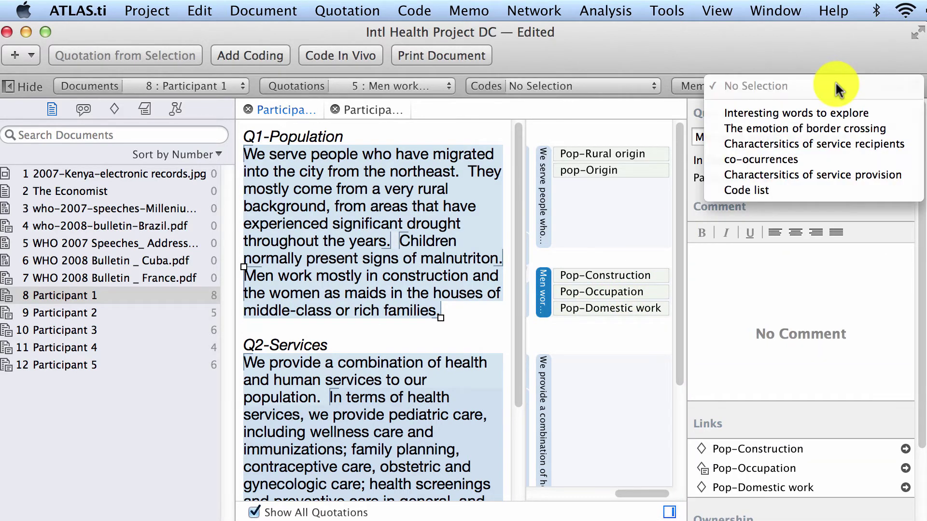
pyautogui.click(833, 112)
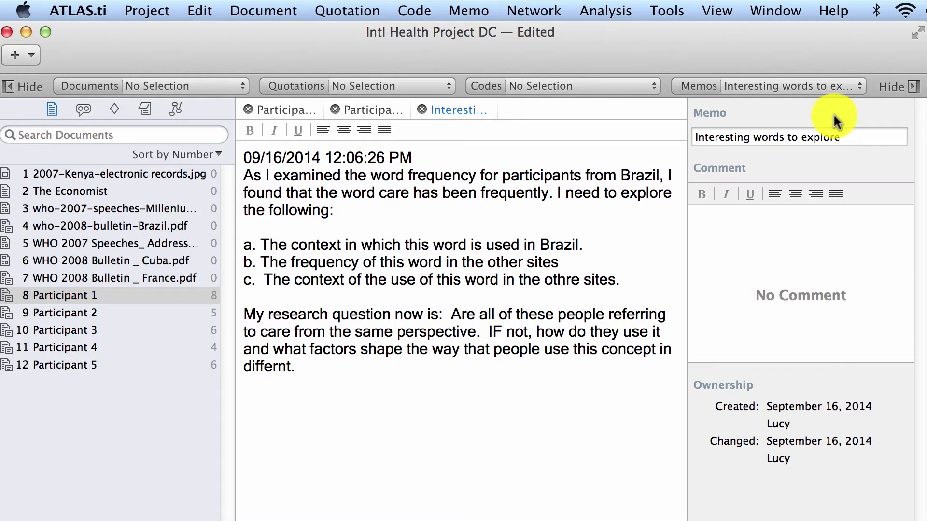
# Open the Document Manager, and move and resize its window to fit the screen.
pyautogui.click(97, 85)
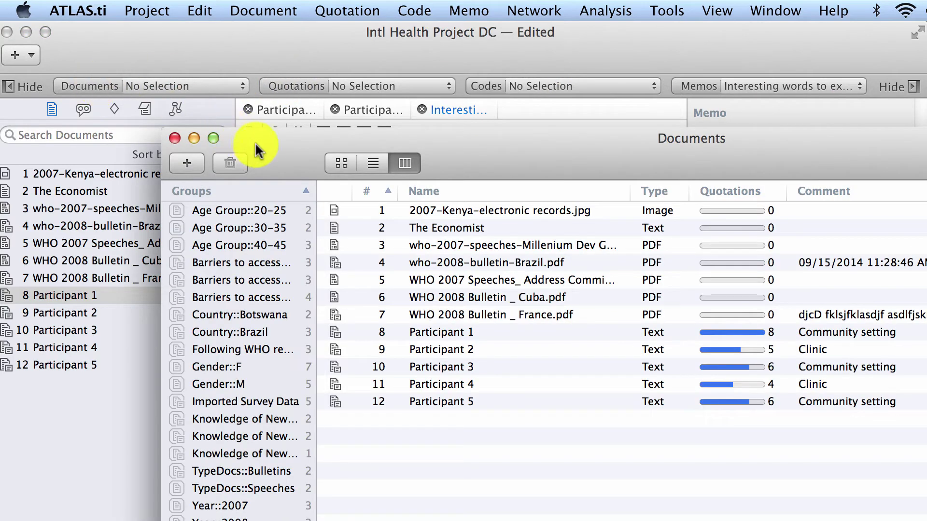
pyautogui.moveTo(261, 142); pyautogui.dragTo(92, 20)
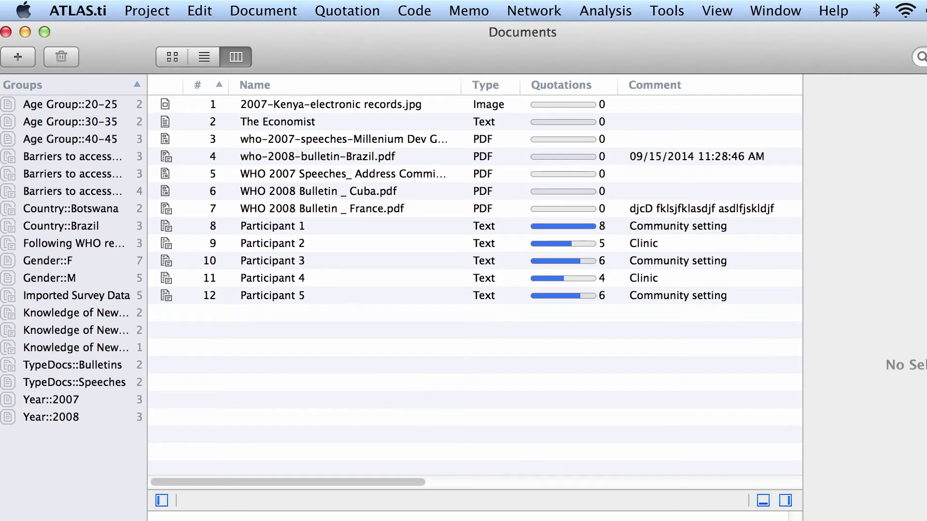
pyautogui.moveTo(926, 520)
pyautogui.mouseDown()
pyautogui.moveTo(921, 513)
pyautogui.moveTo(924, 520)
pyautogui.mouseUp()
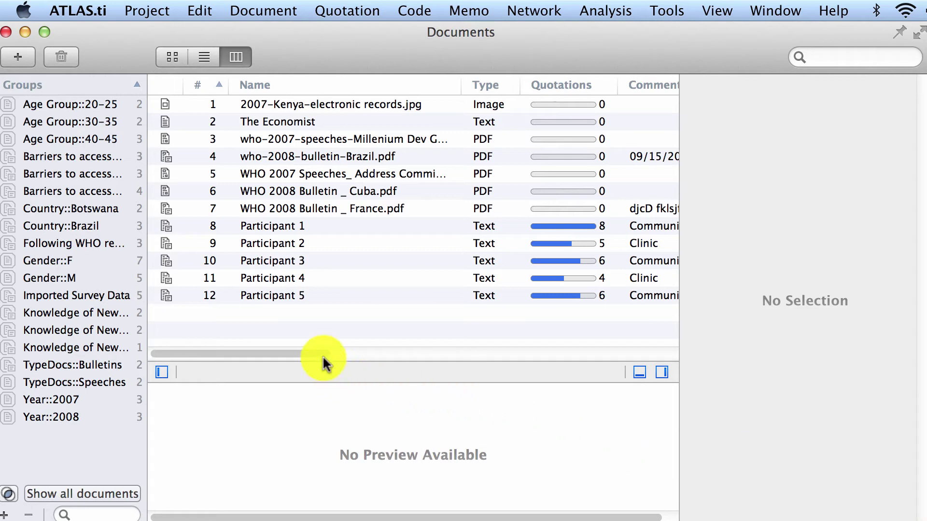
pyautogui.moveTo(313, 351)
pyautogui.mouseDown()
pyautogui.moveTo(526, 364)
pyautogui.moveTo(568, 370)
pyautogui.moveTo(510, 370)
pyautogui.moveTo(628, 384)
pyautogui.moveTo(300, 346)
pyautogui.mouseUp()
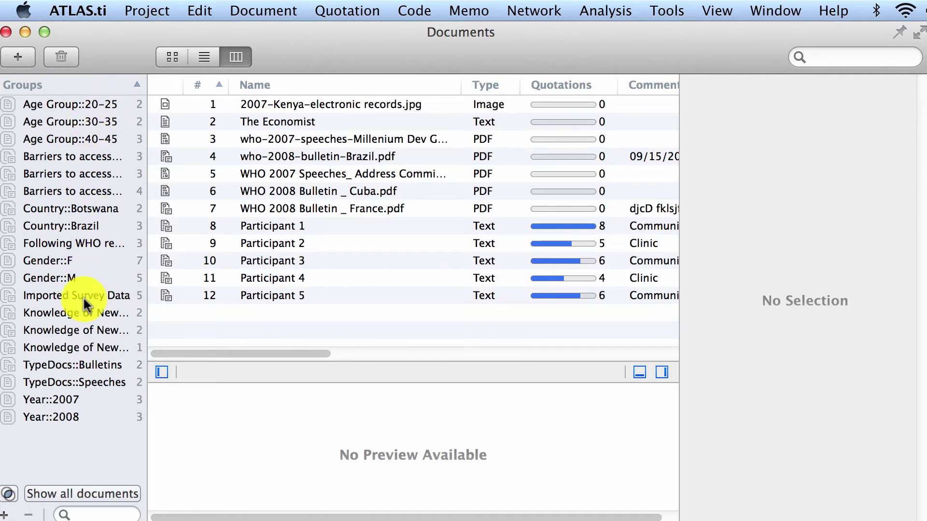
# List the documents in groups Age Group::40-45, Age Group::30-35 and Country::Botswana in turn, and close the Document Manager.
pyautogui.click(88, 143)
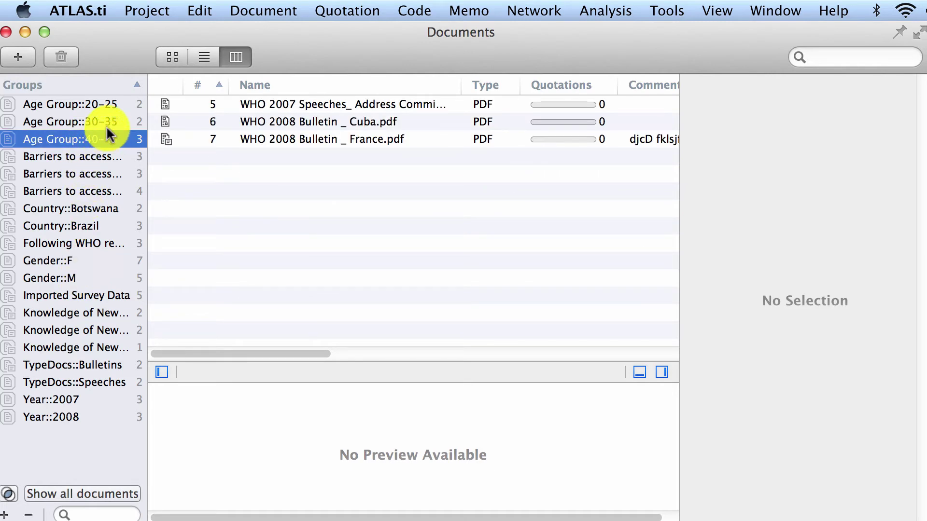
pyautogui.click(106, 123)
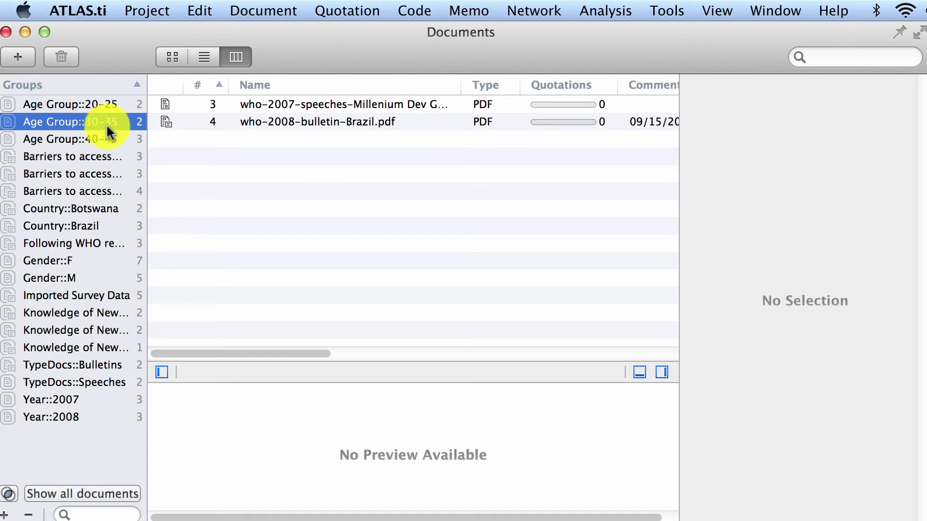
pyautogui.click(81, 213)
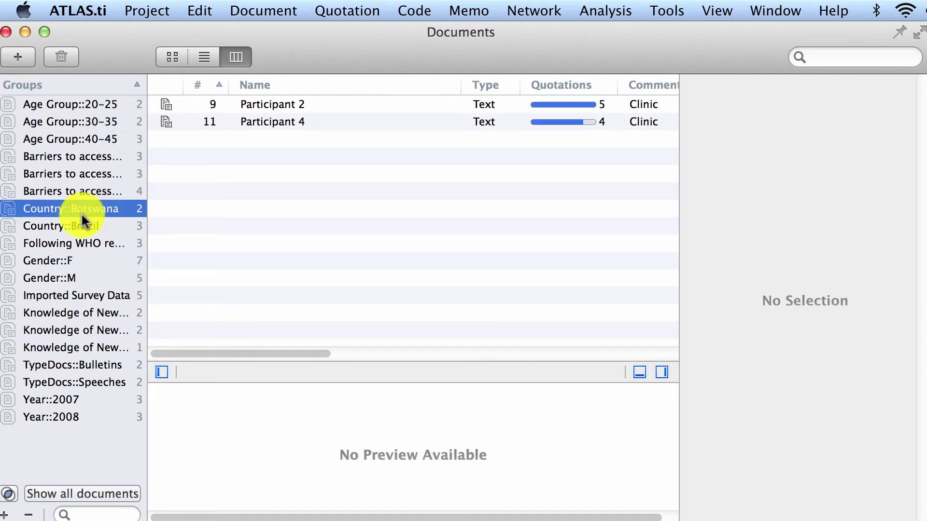
pyautogui.click(6, 32)
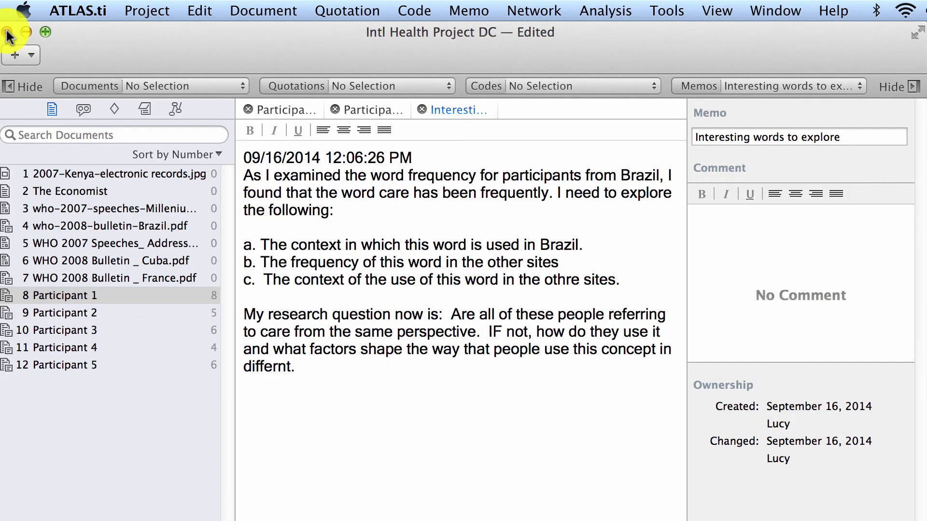
# In the Quotation Manager, fitted to the screen, preview quotation 8:1 and go to quotation 8:2 in its document.
pyautogui.click(285, 87)
pyautogui.moveTo(373, 138); pyautogui.dragTo(212, 28)
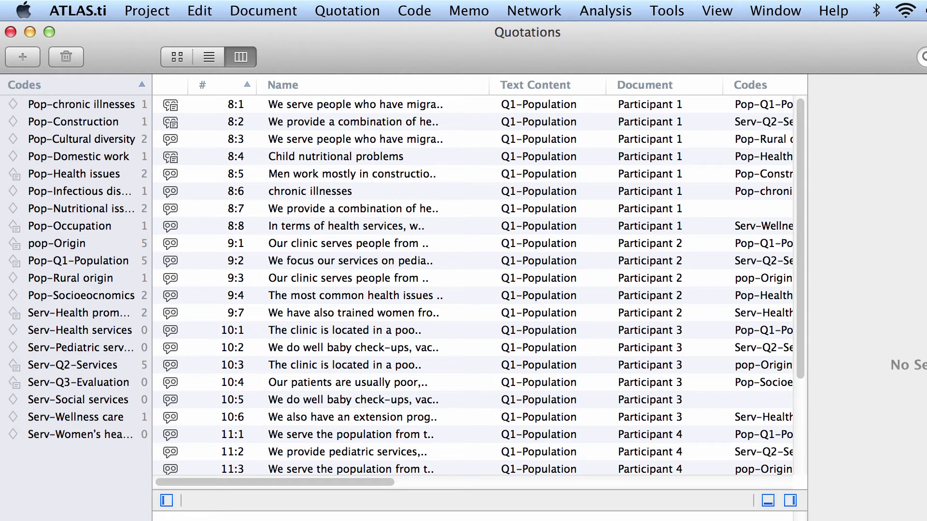
pyautogui.moveTo(926, 520); pyautogui.dragTo(921, 513)
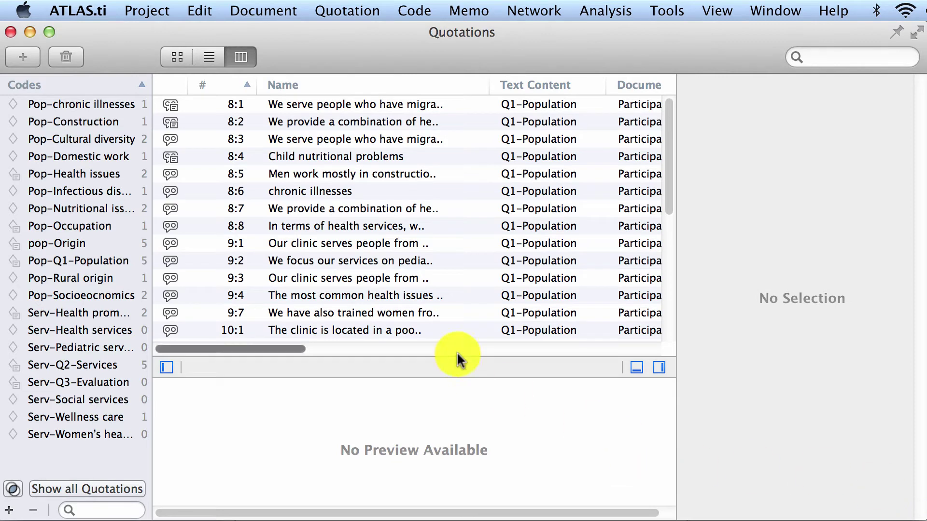
pyautogui.click(365, 108)
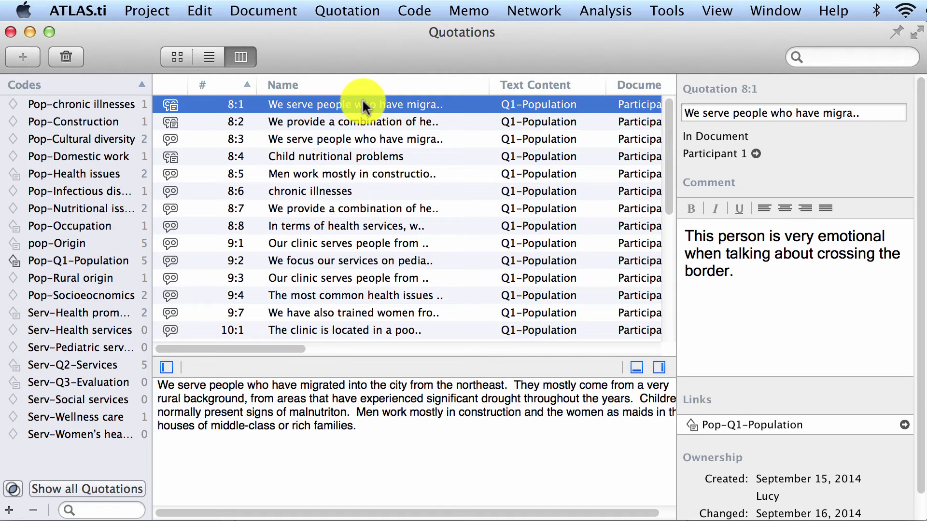
pyautogui.doubleClick(362, 115)
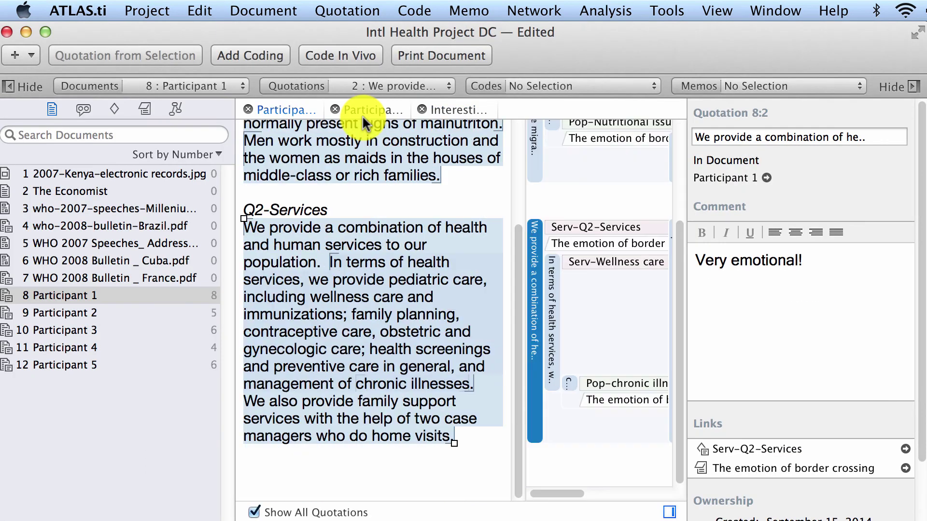
# Open the Code Manager fitted to the screen, sort the codes by color in descending order, and close it.
pyautogui.click(497, 87)
pyautogui.moveTo(558, 166); pyautogui.dragTo(374, 27)
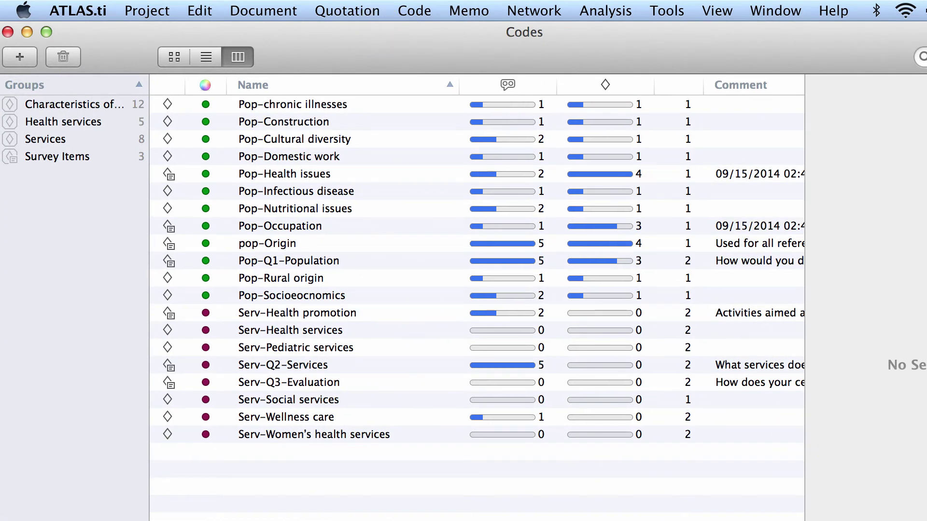
pyautogui.moveTo(926, 520); pyautogui.dragTo(920, 515)
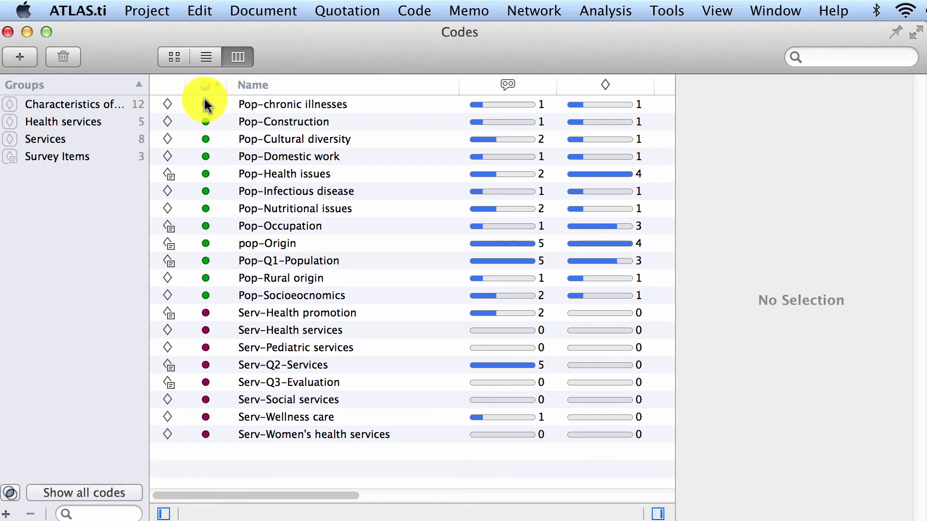
pyautogui.click(214, 86)
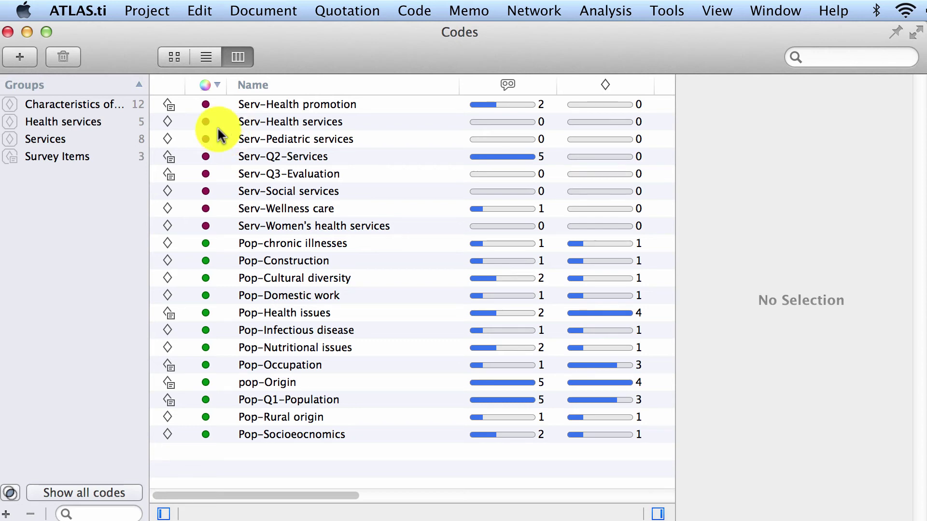
pyautogui.click(8, 32)
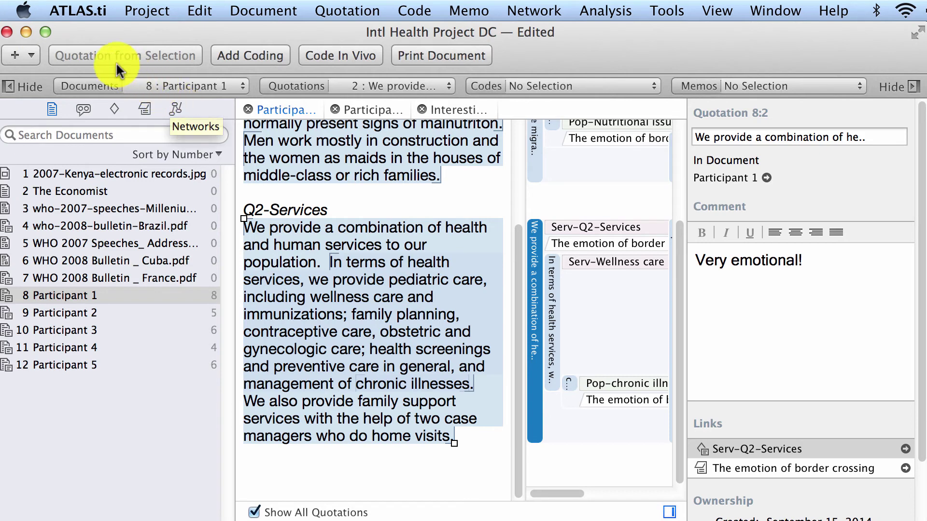
# Review the commands for adding new items and for projects, documents, memos, networks, analysis, user management, view settings and help.
pyautogui.click(31, 54)
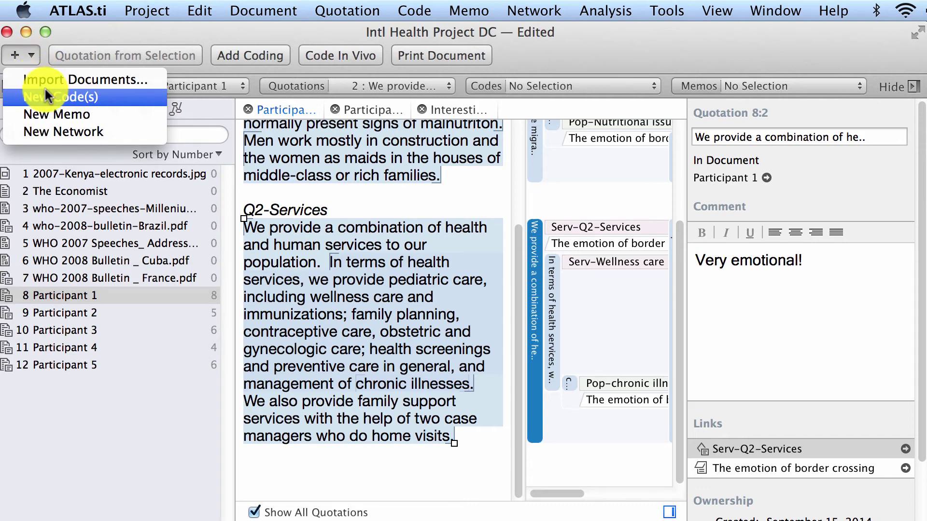
pyautogui.click(61, 131)
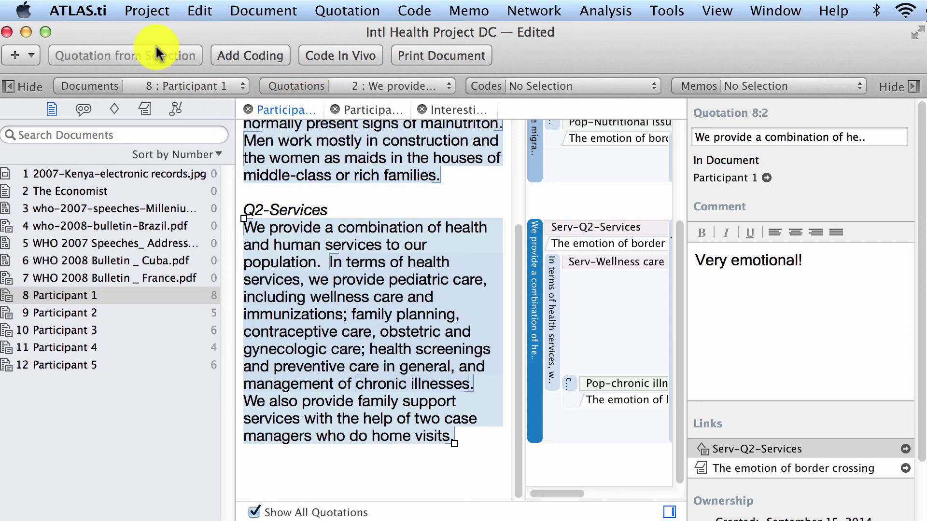
pyautogui.click(143, 16)
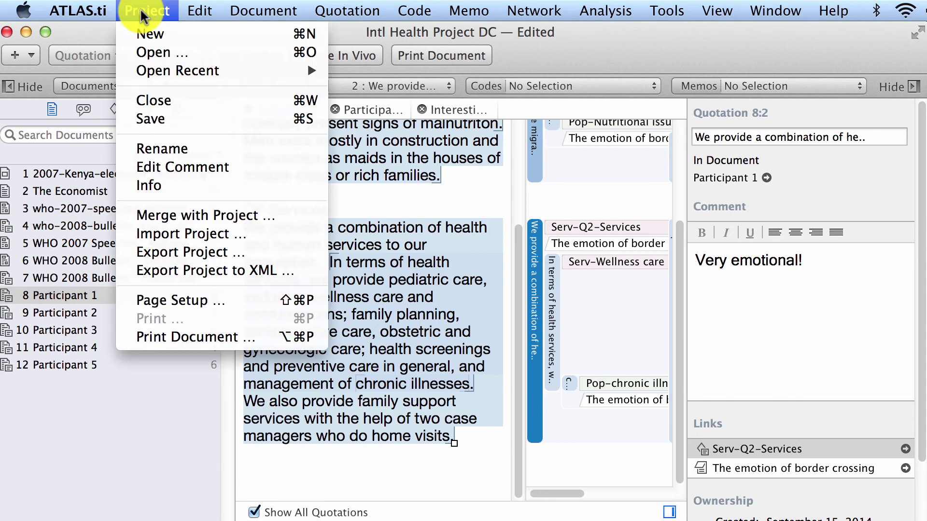
pyautogui.moveTo(193, 14)
pyautogui.moveTo(236, 15)
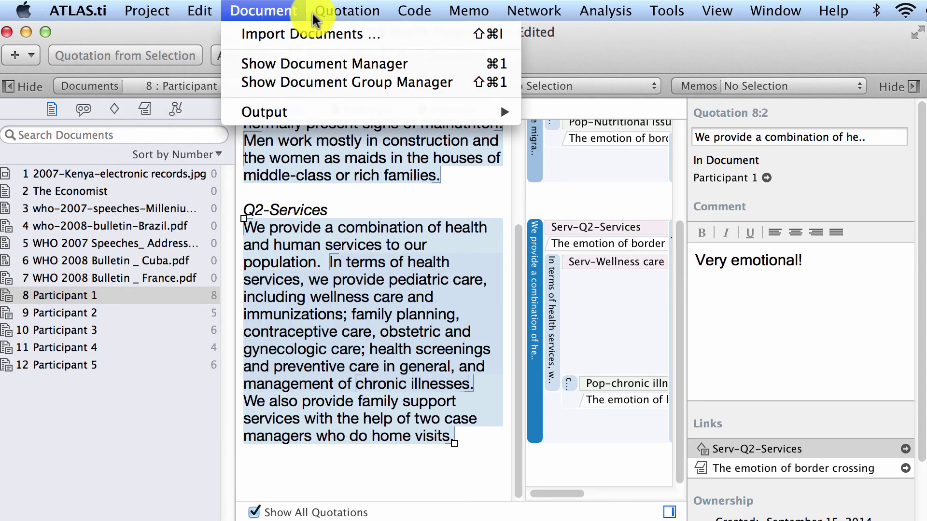
pyautogui.moveTo(413, 19)
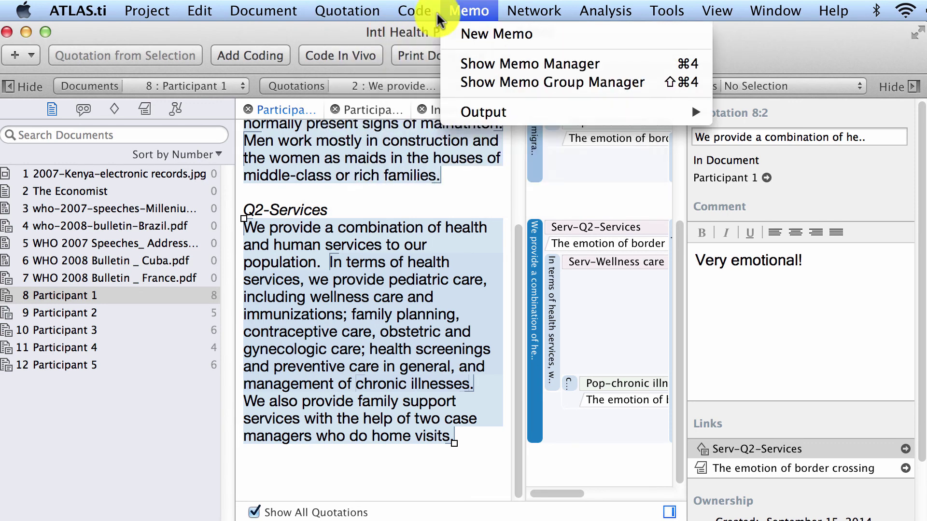
pyautogui.moveTo(516, 15)
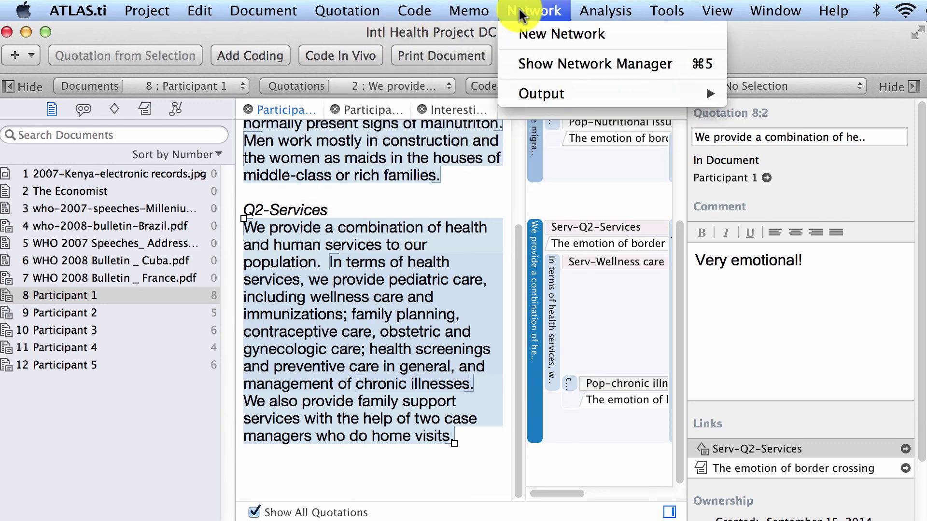
pyautogui.moveTo(602, 9)
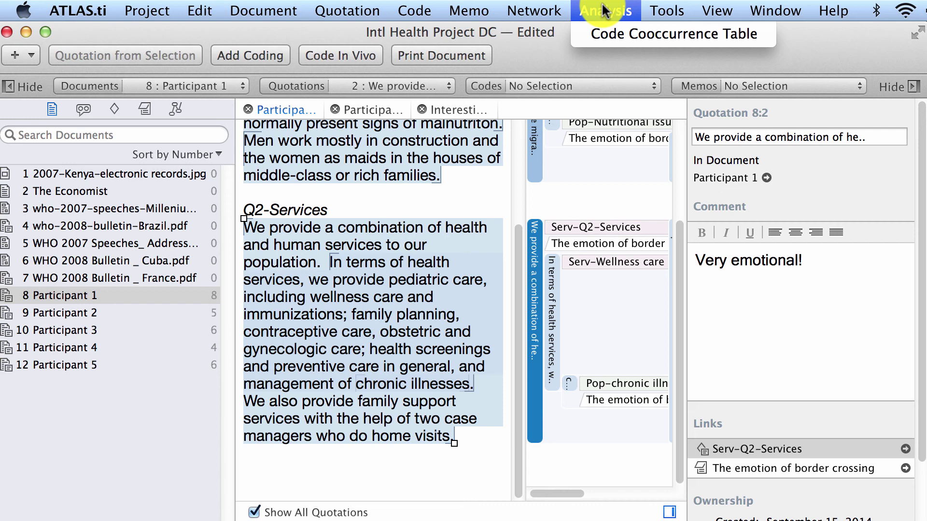
pyautogui.moveTo(657, 13)
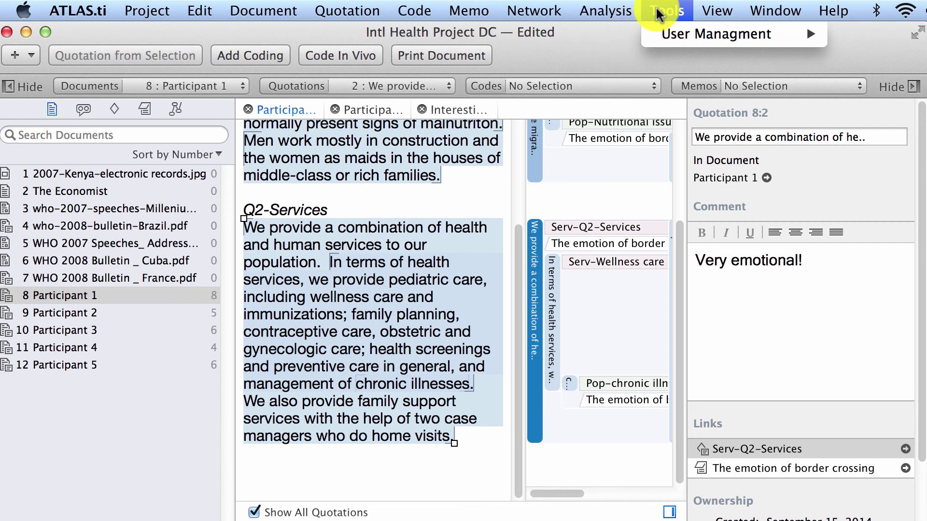
pyautogui.moveTo(715, 19)
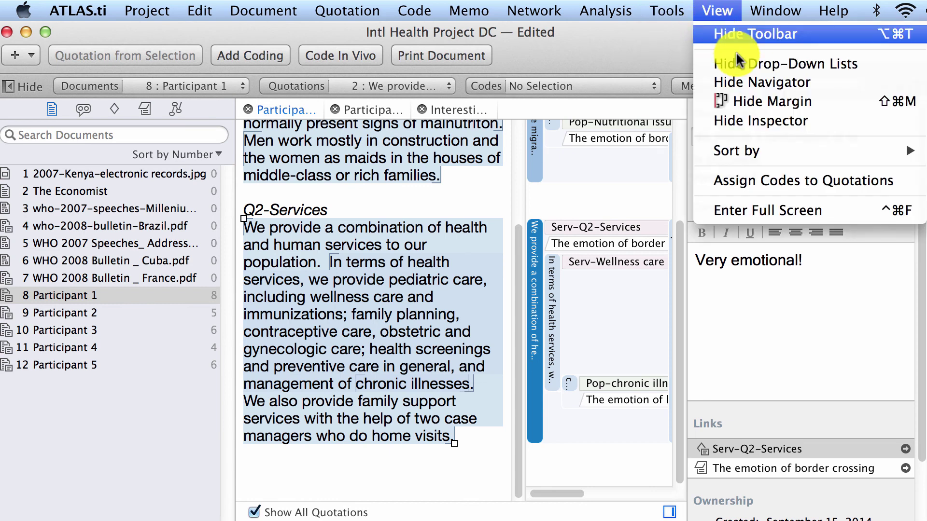
pyautogui.moveTo(828, 18)
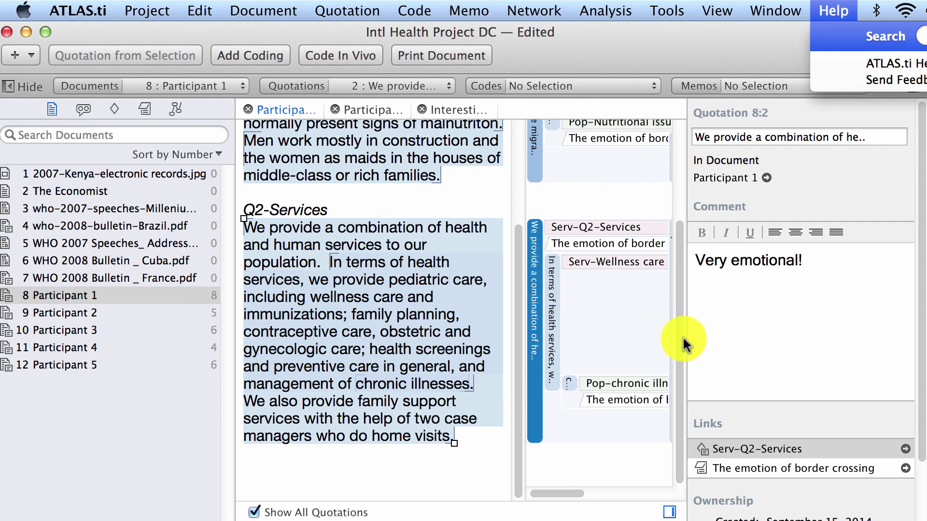
pyautogui.click(806, 355)
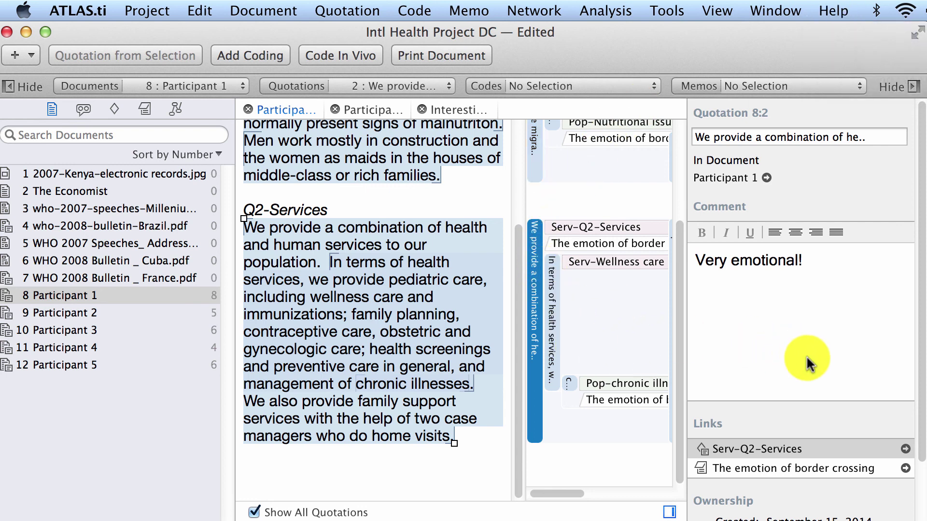